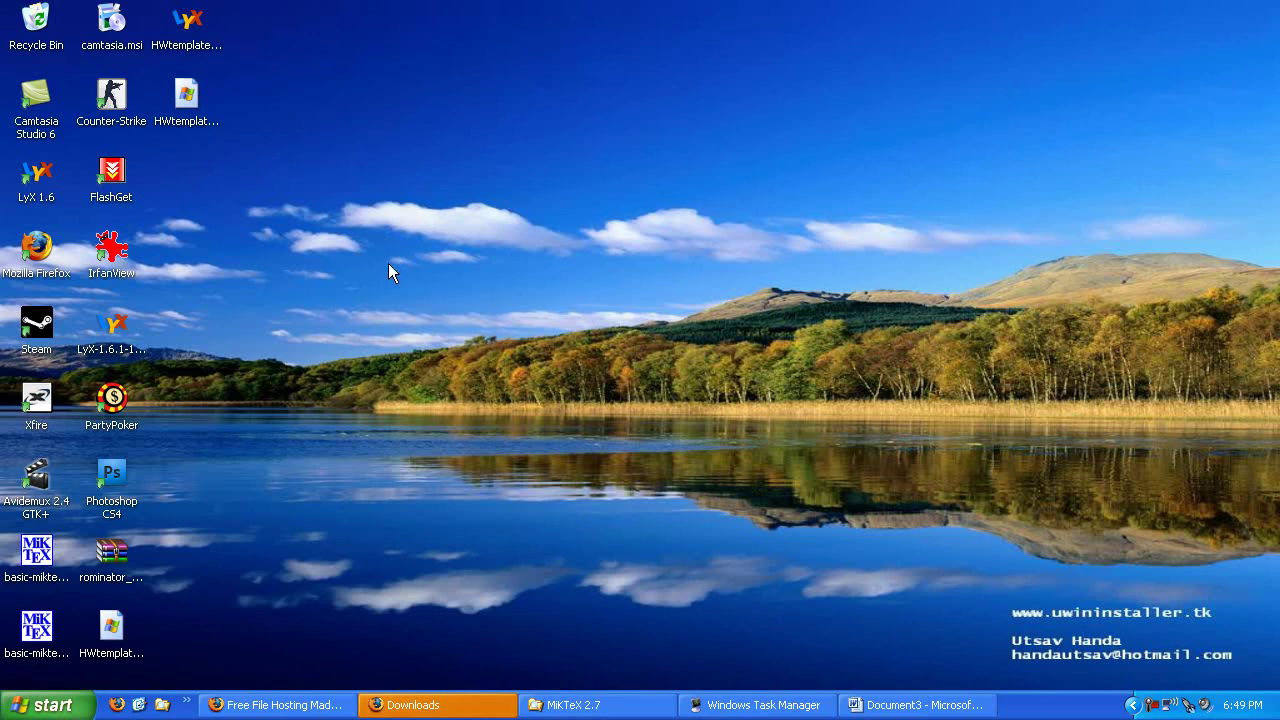
Launch LyX 1.6 from the All Programs list in the Windows XP Start menu.
click(45, 705)
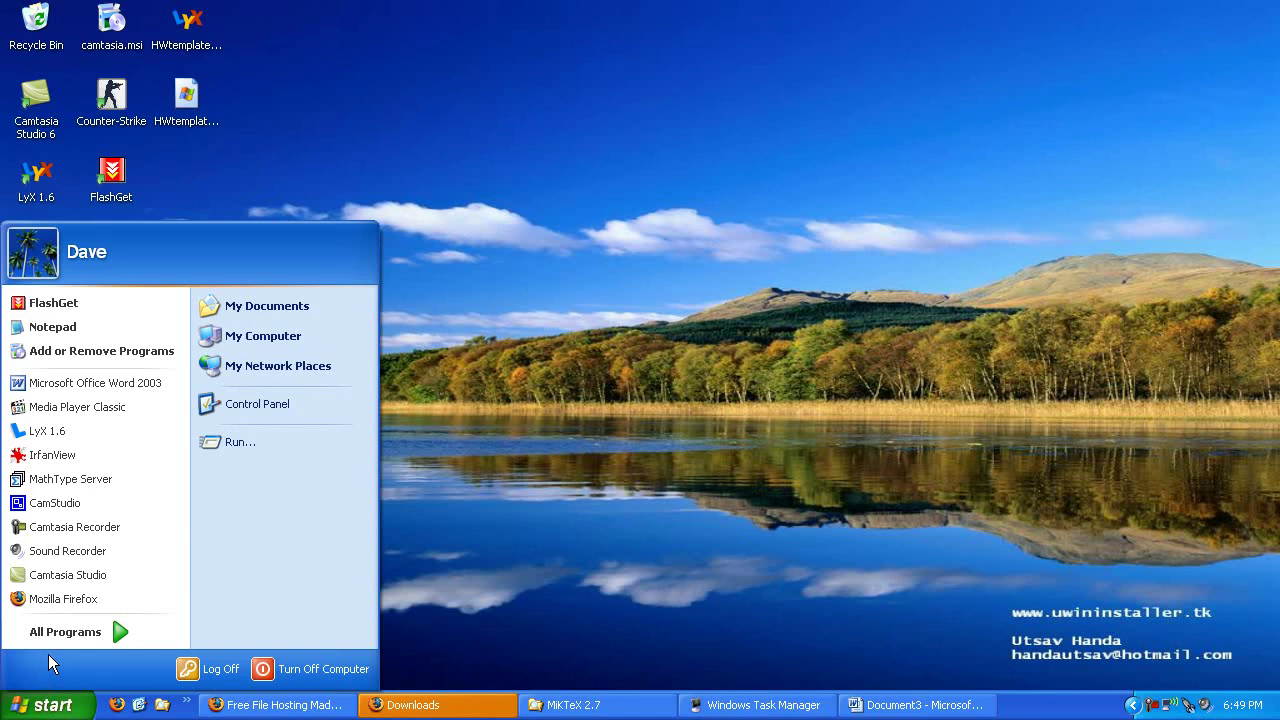
mouse_move(61, 638)
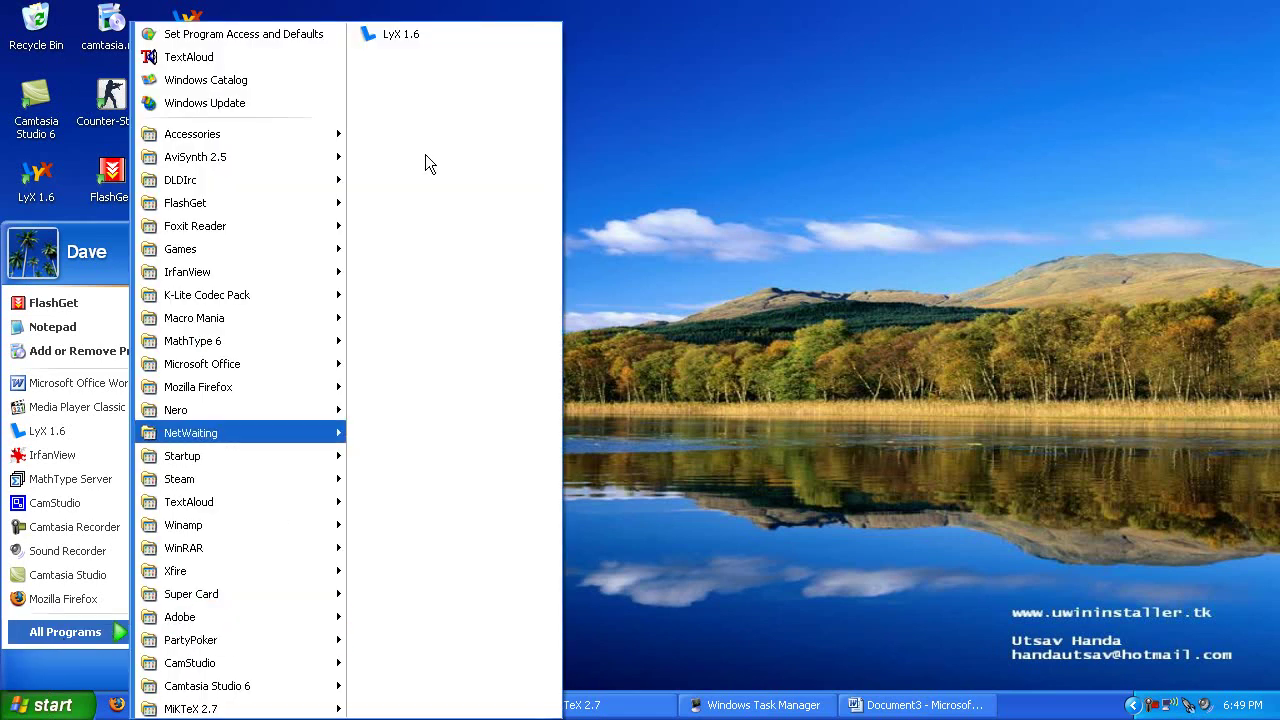
click(422, 33)
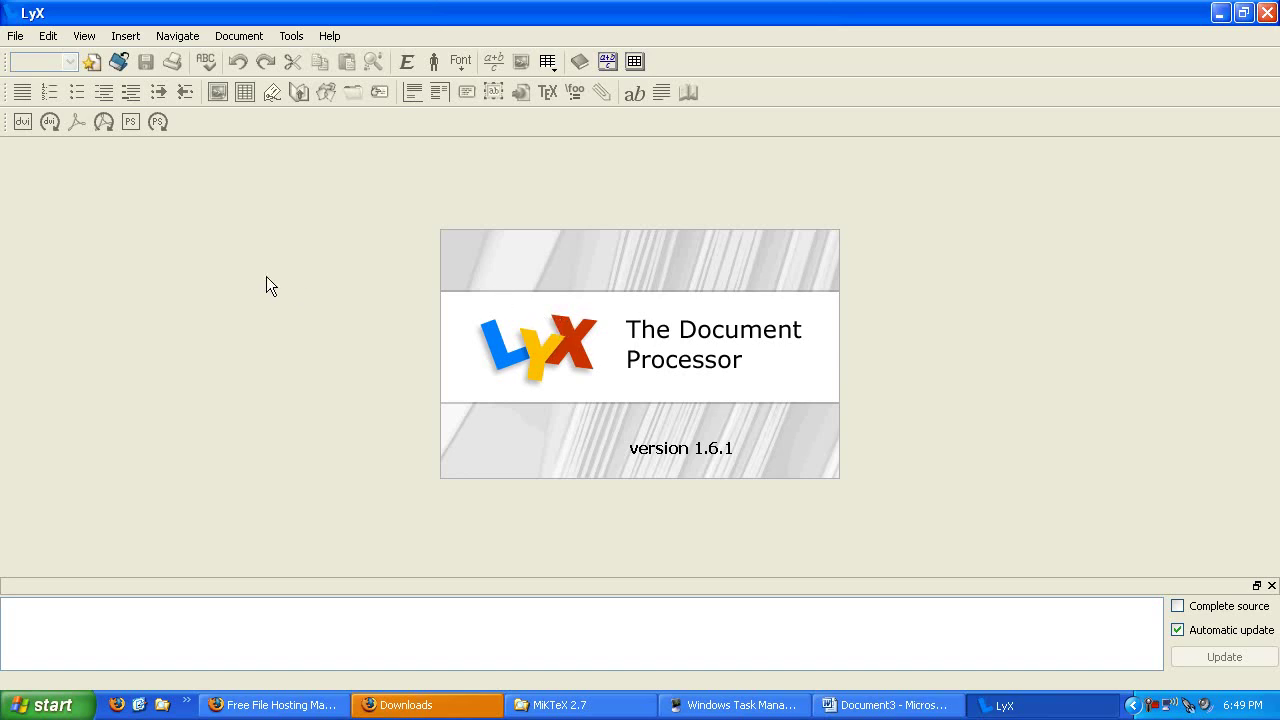
Create newfile1.lyx with File > New and type 'Some text here.' as its first line.
click(15, 40)
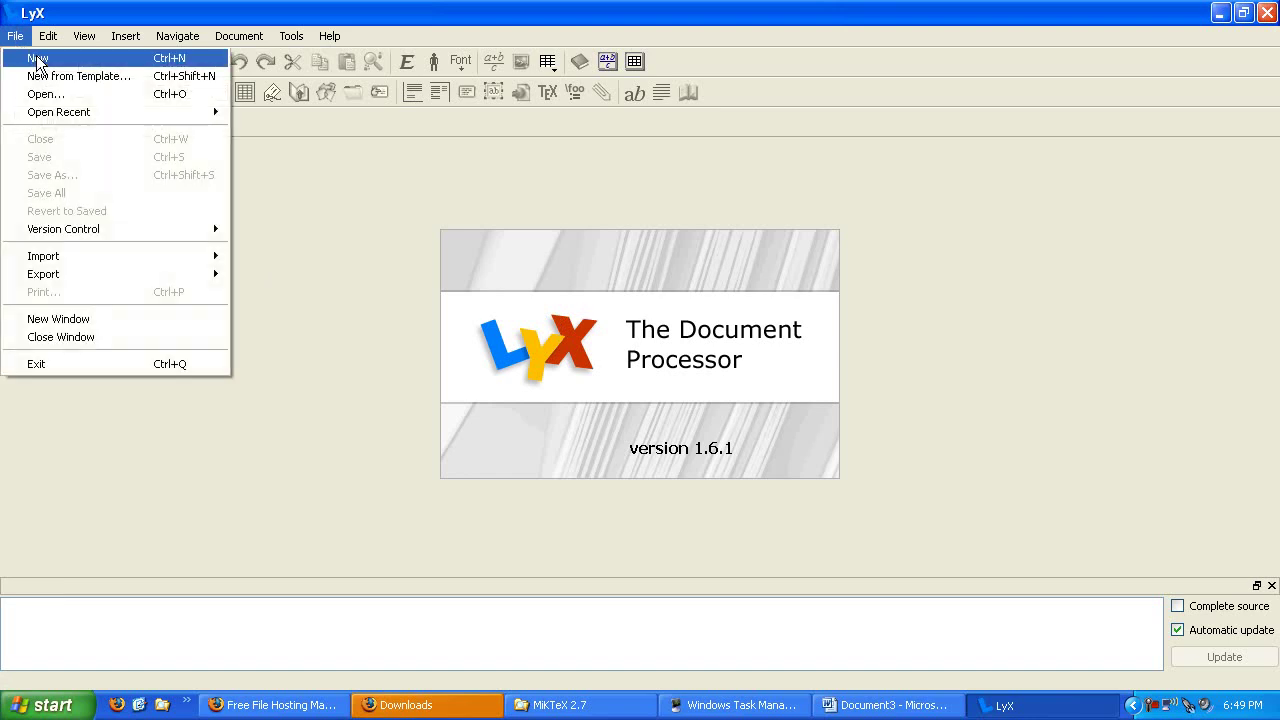
click(40, 57)
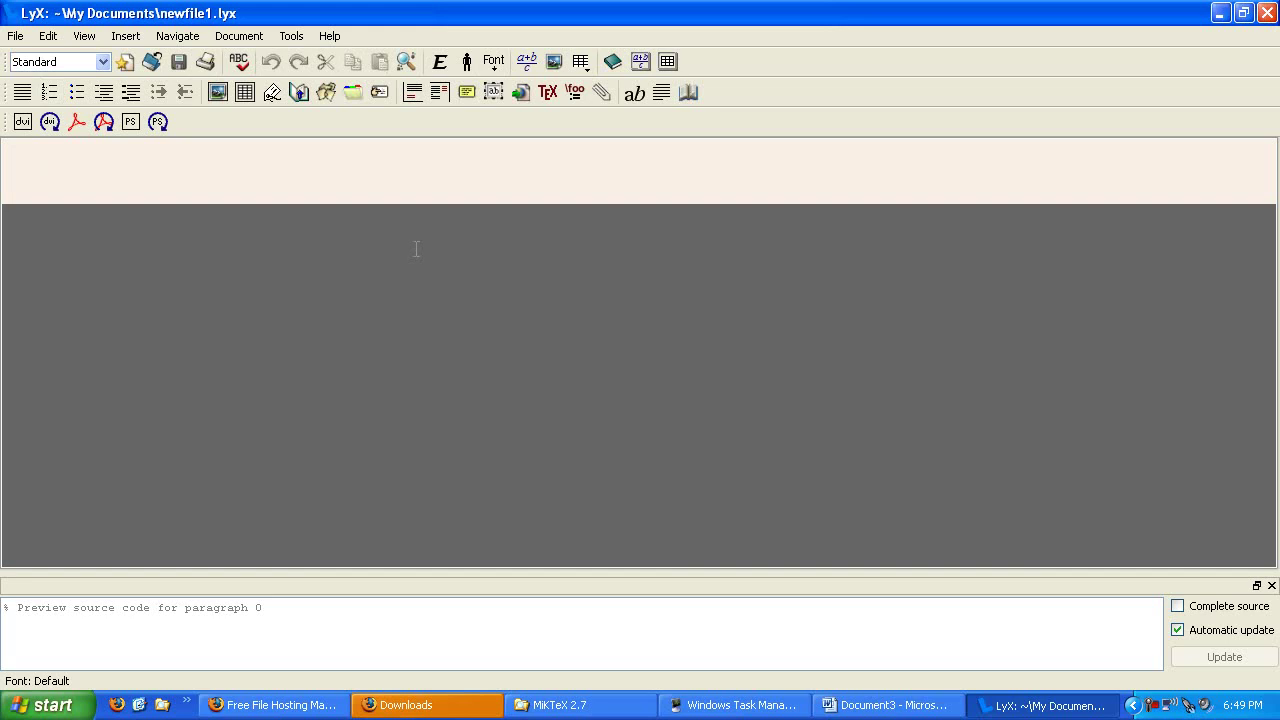
text(Some tex)
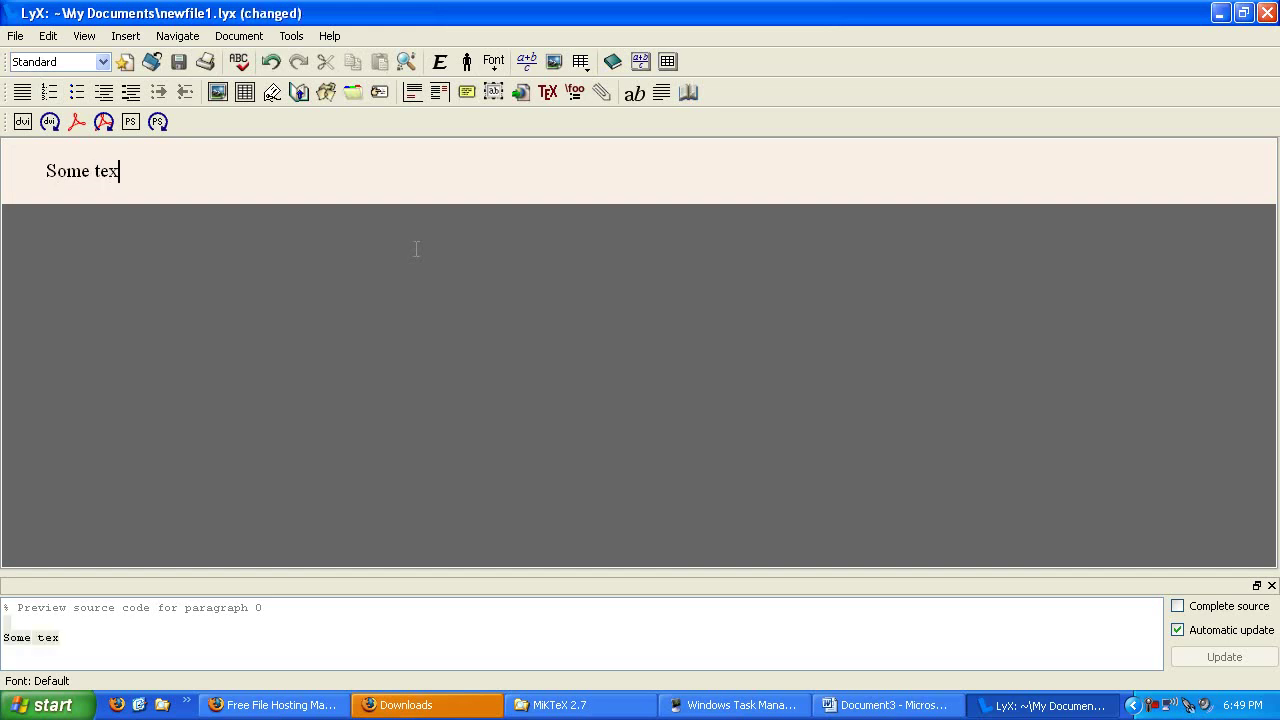
text(t here.)
In Word's Document3, type 'Some text here.' on line 2, with the cursor placed before 'here'.
click(929, 708)
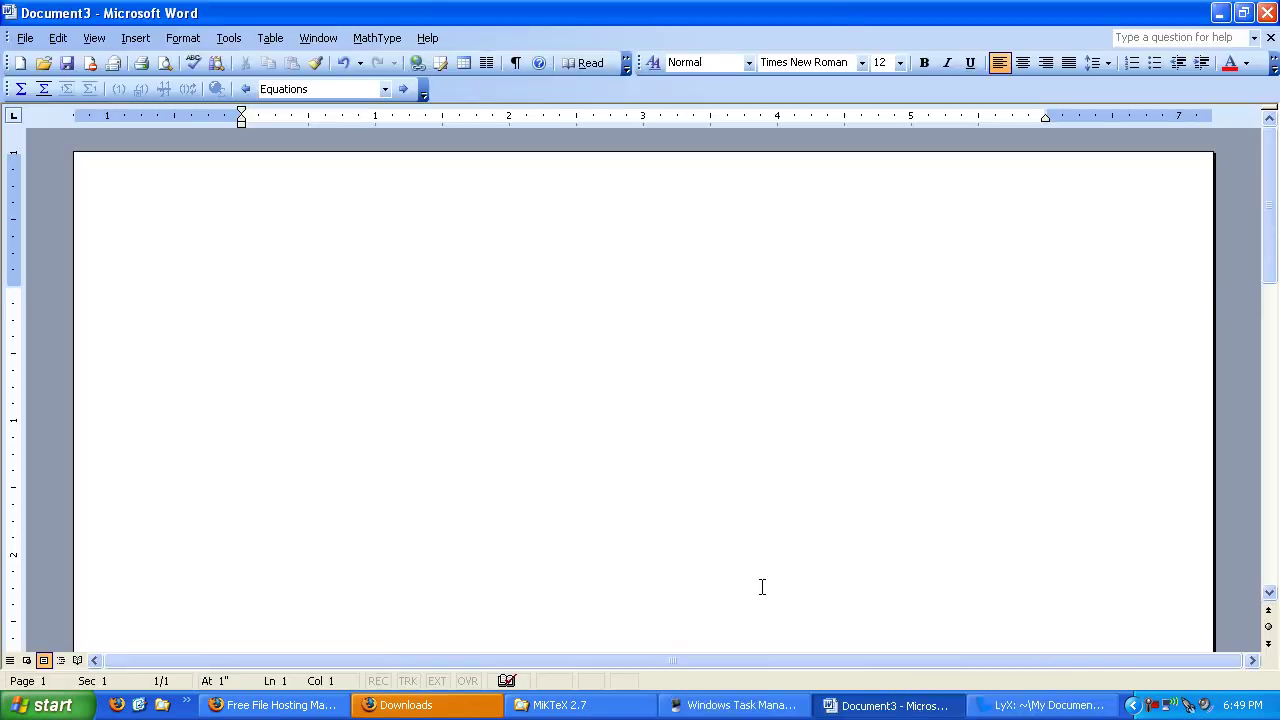
click(523, 407)
click(472, 330)
text(Some text here.)
click(340, 324)
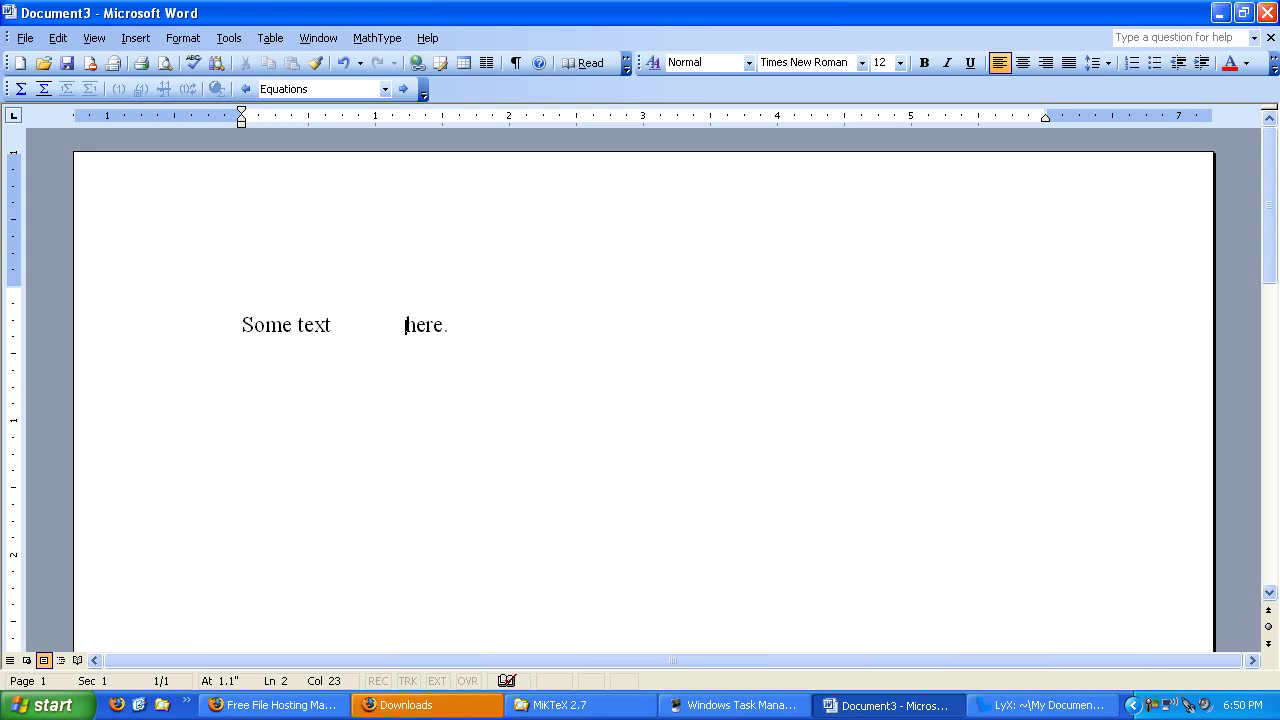
click(1003, 714)
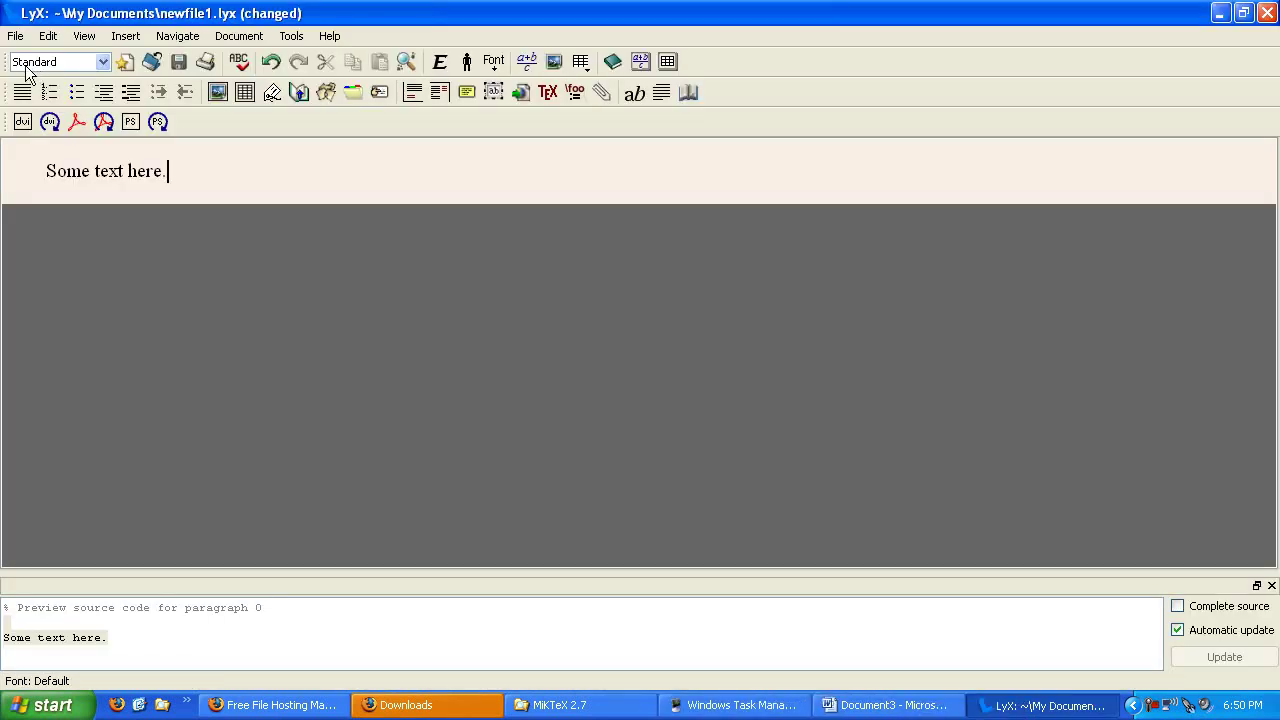
click(127, 170)
key(space)
click(1150, 706)
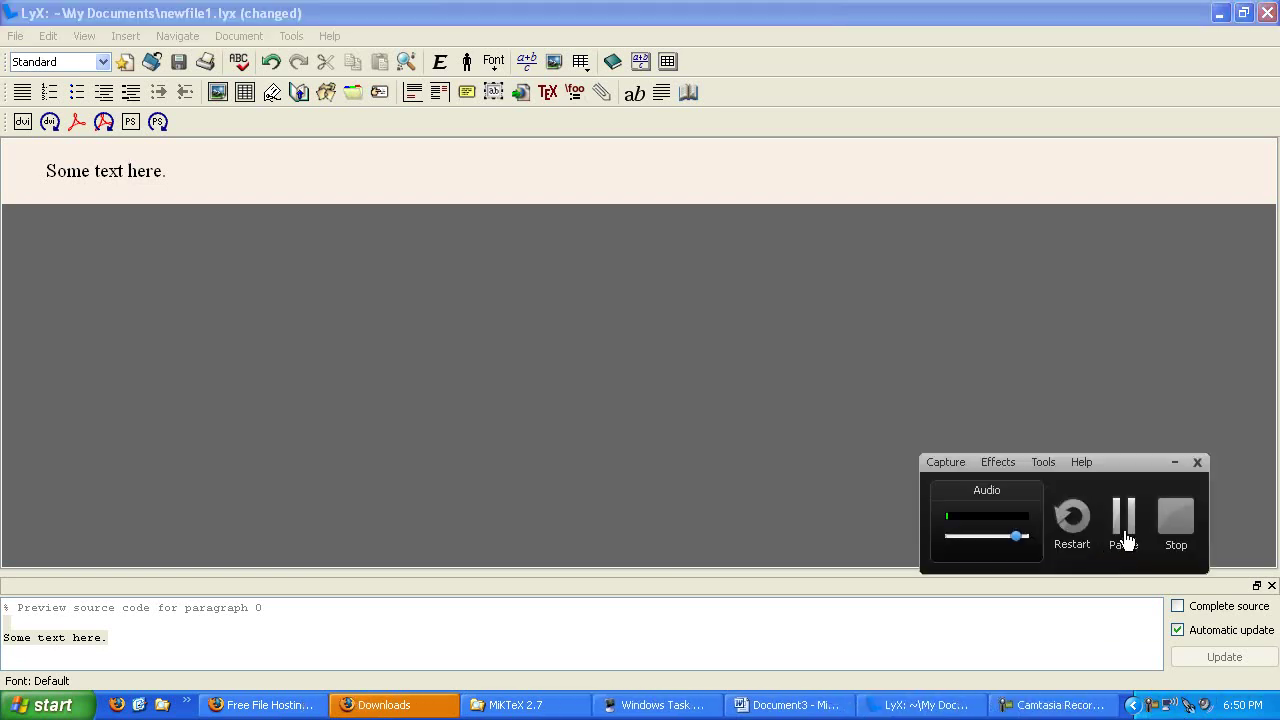
click(1123, 535)
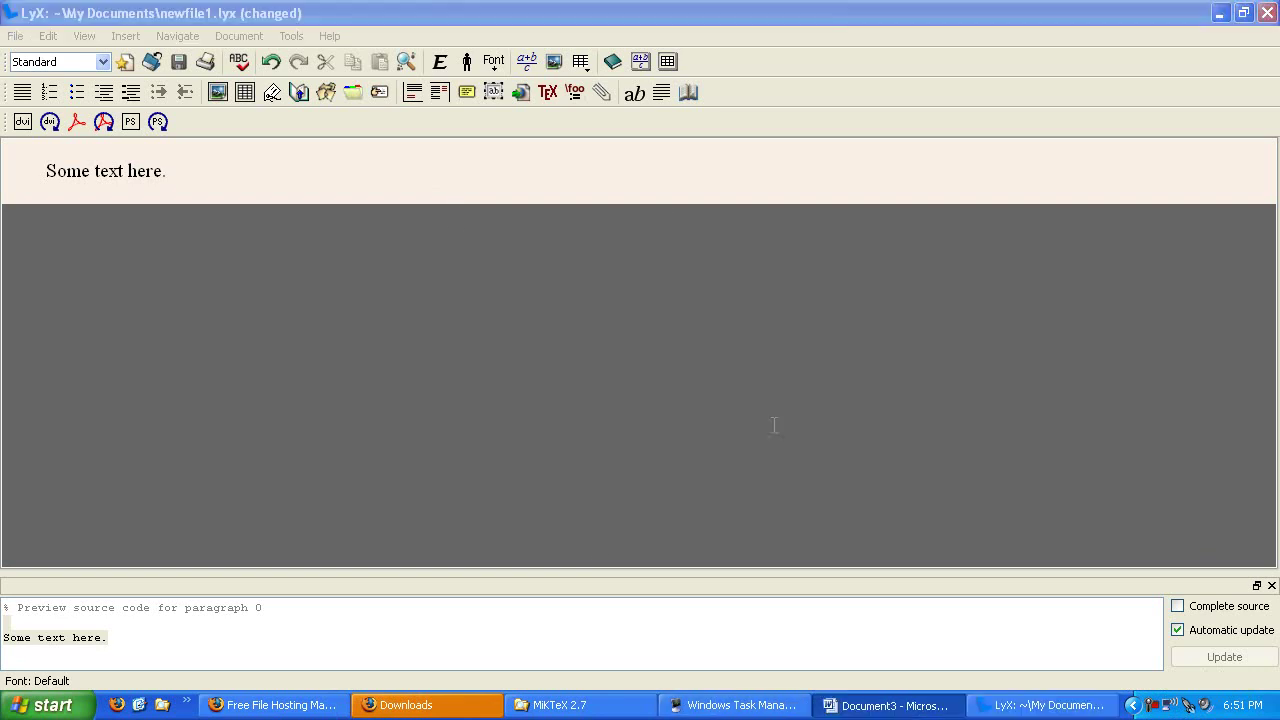
In Word, add blank lines below 'Some text here.' and start a new line reading 'as'.
click(1014, 704)
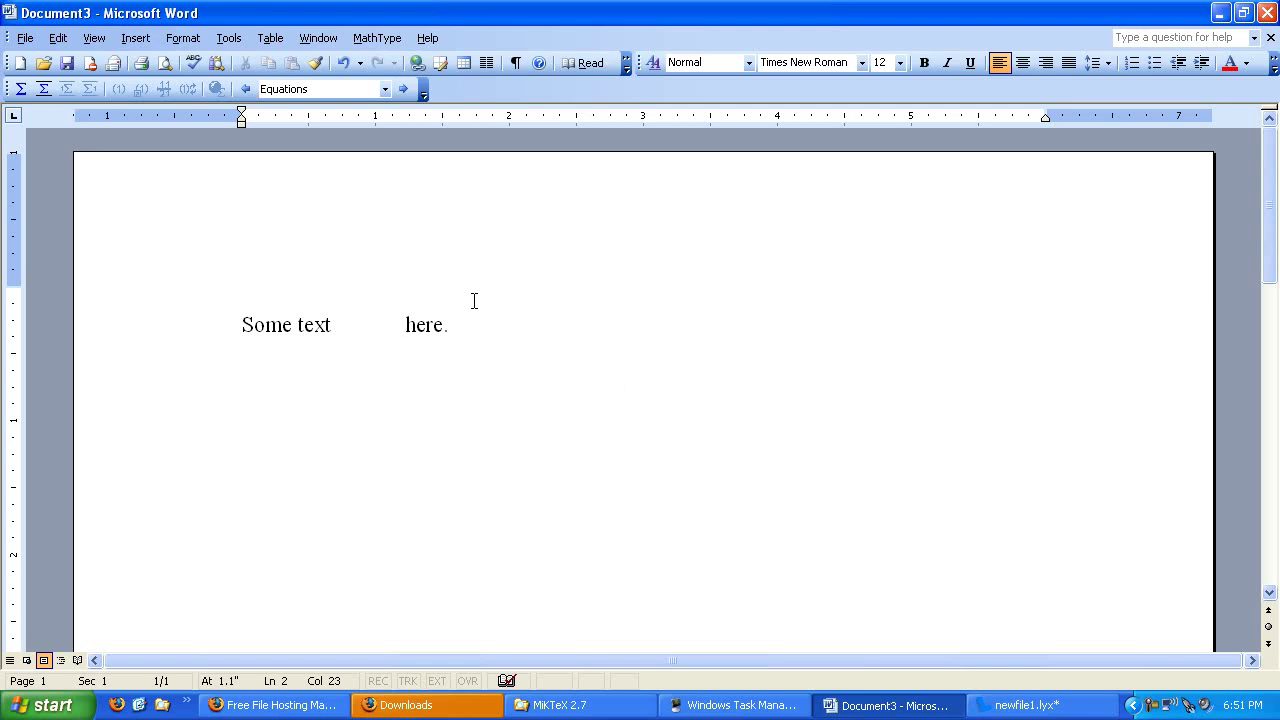
click(458, 326)
key(Return)
key(Return)
key(Return)
key(Return)
key(Return)
key(Return)
key(Return)
key(Return)
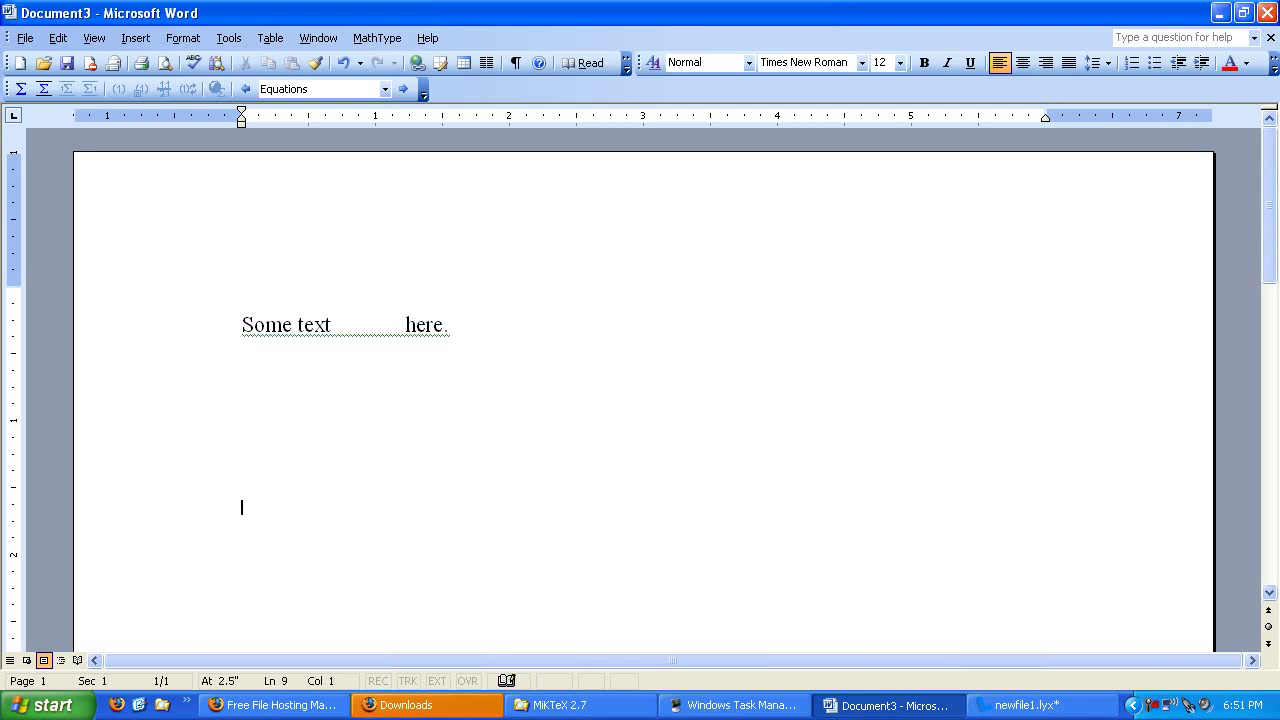
key(Return)
text(as)
click(1026, 708)
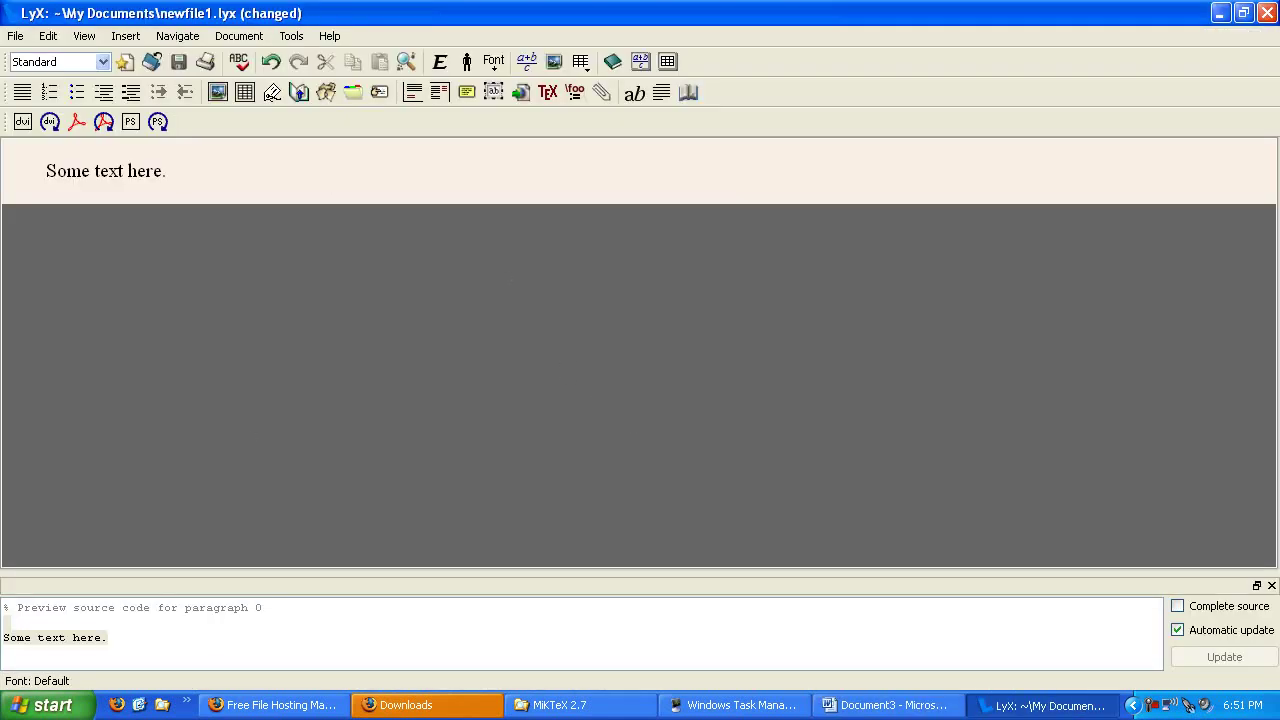
Add and remove an empty LyX paragraph, then select the 'Some text here.' line.
key(Return)
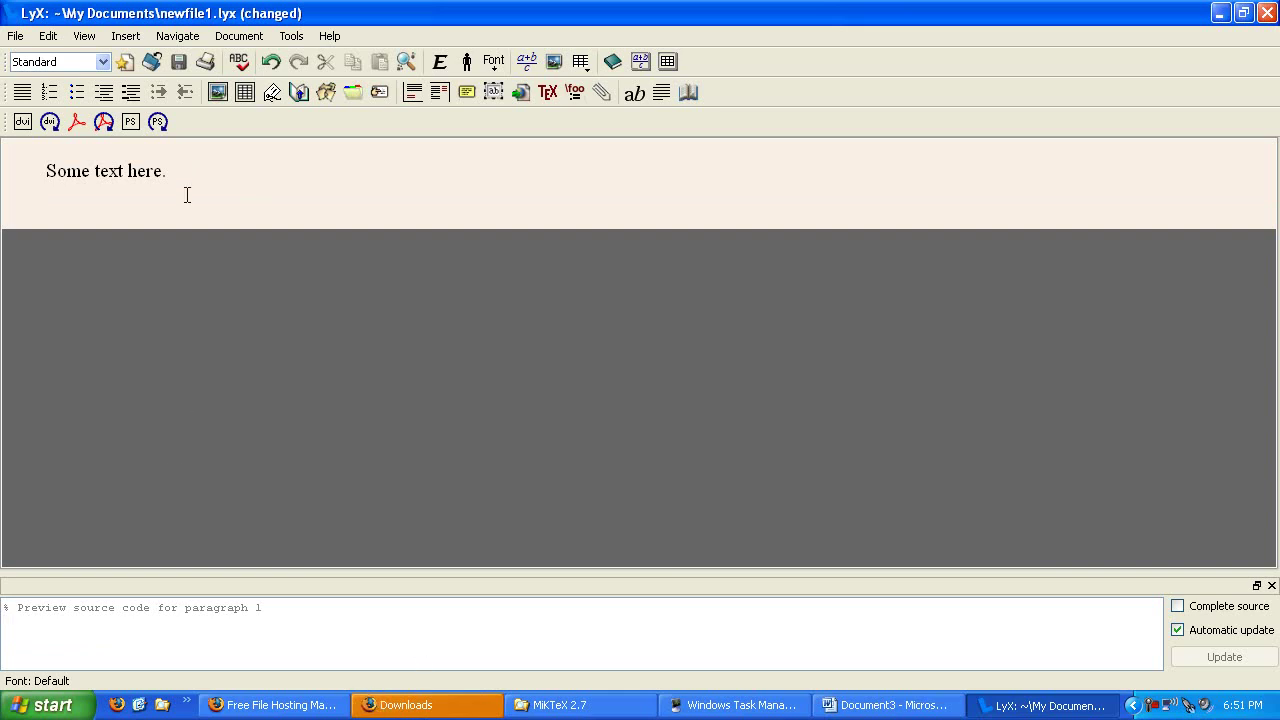
key(BackSpace)
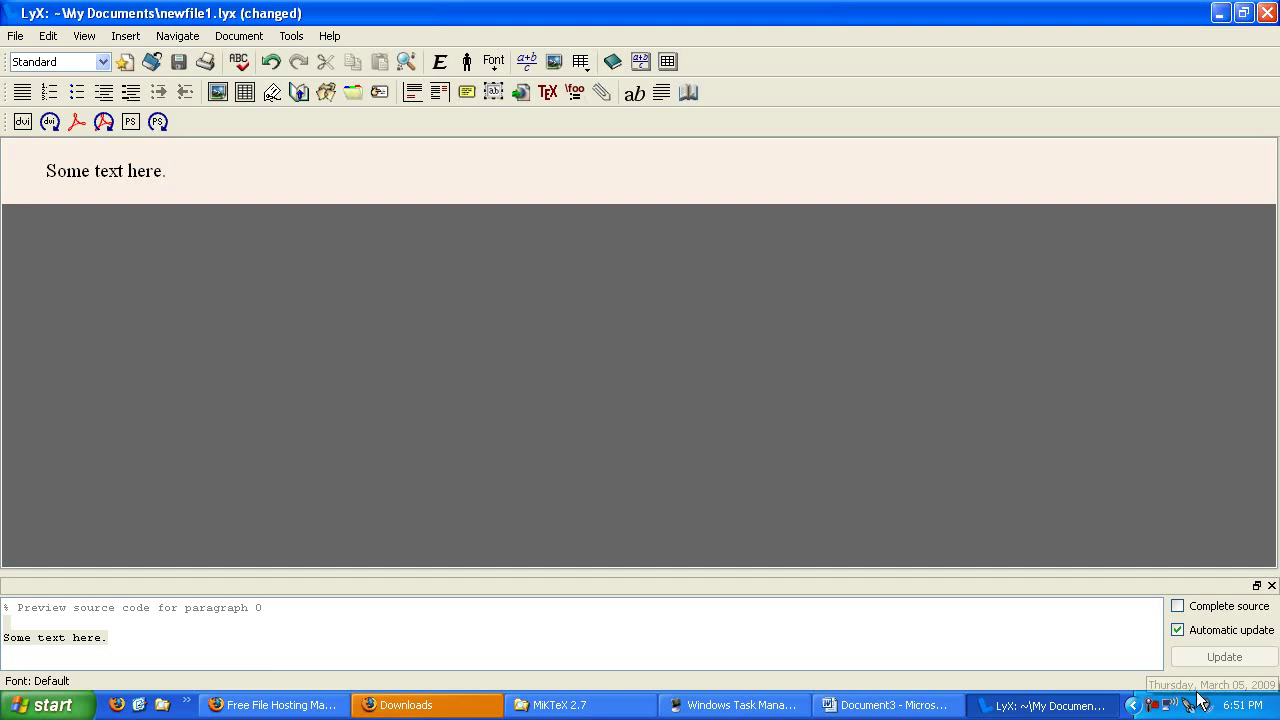
click(1152, 703)
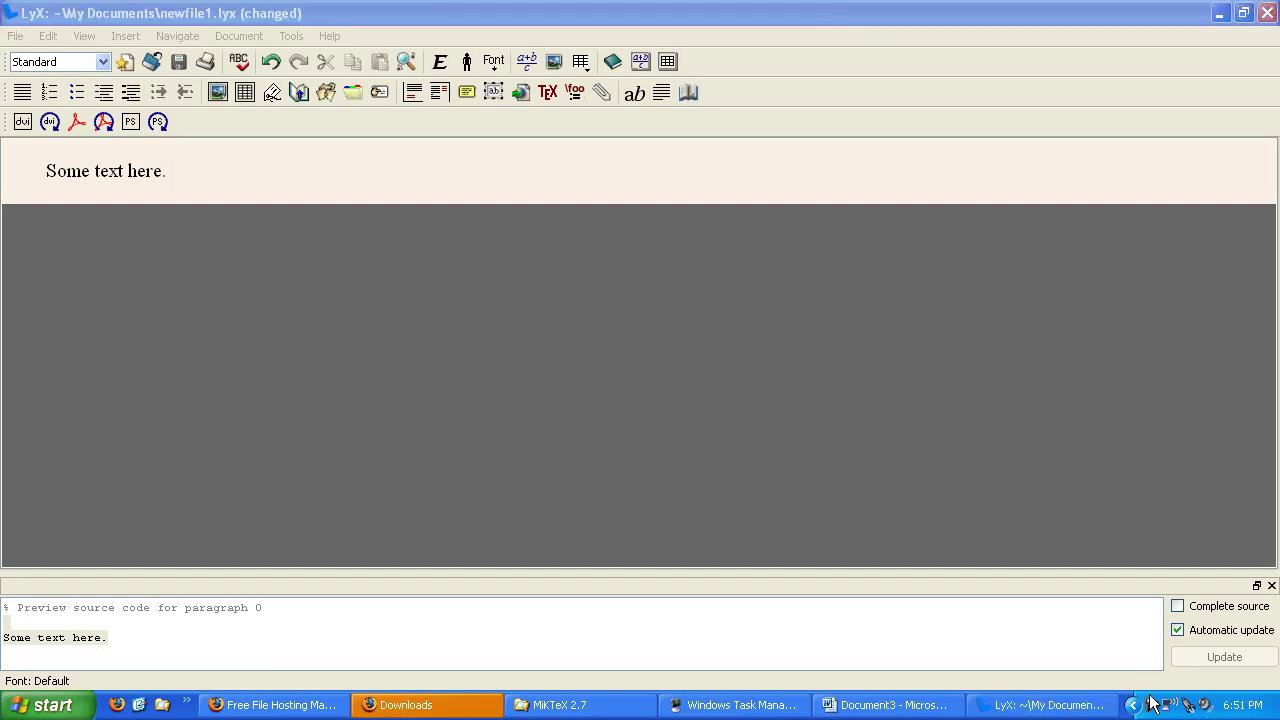
double_click(1150, 703)
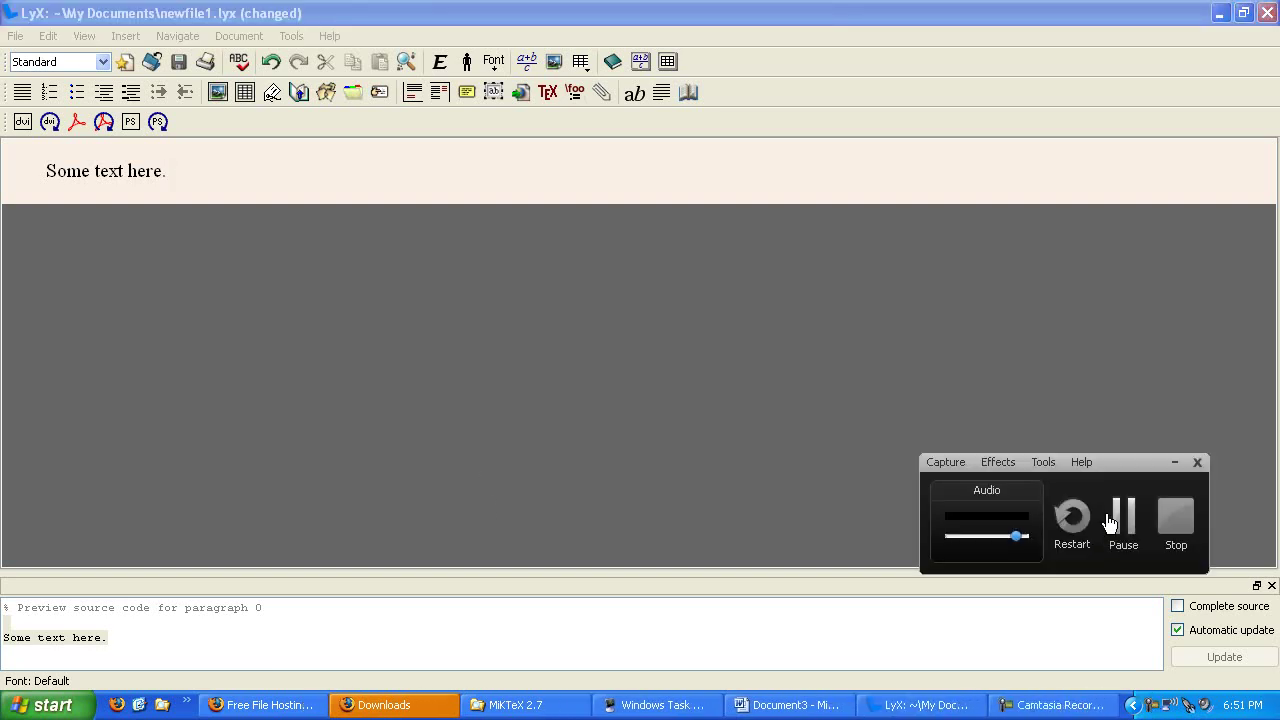
click(1110, 522)
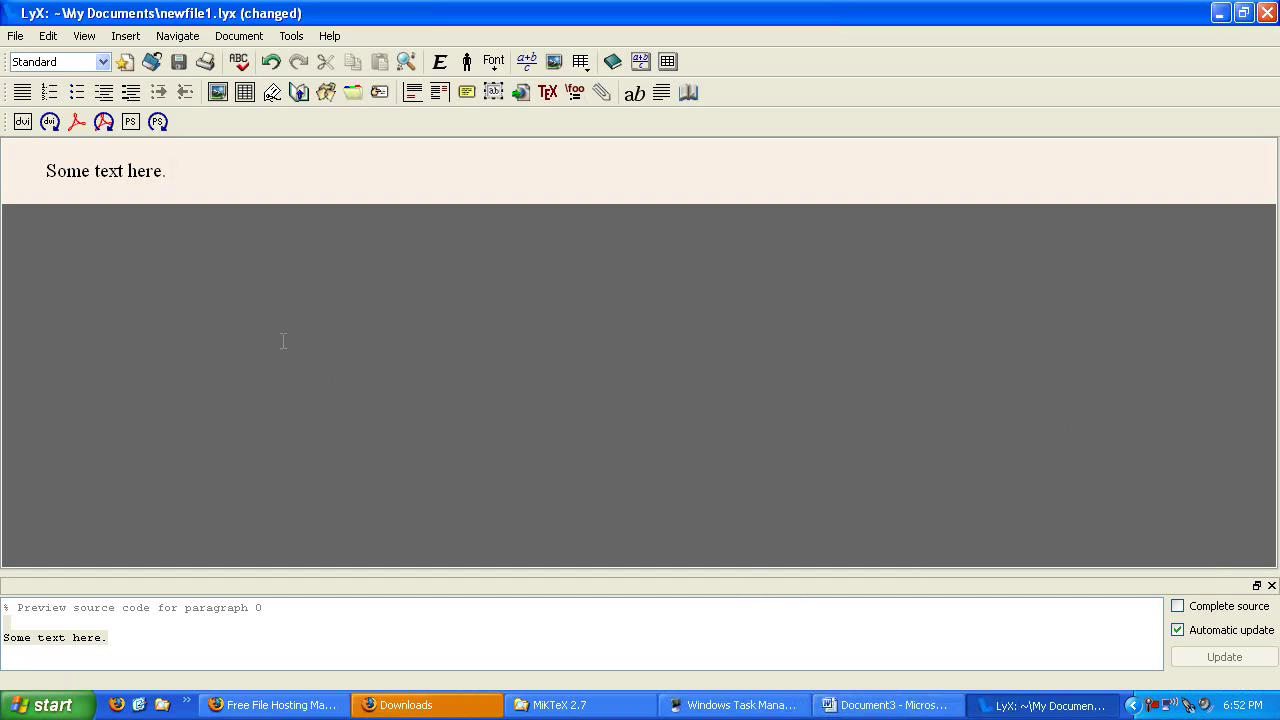
drag(190, 171, 27, 184)
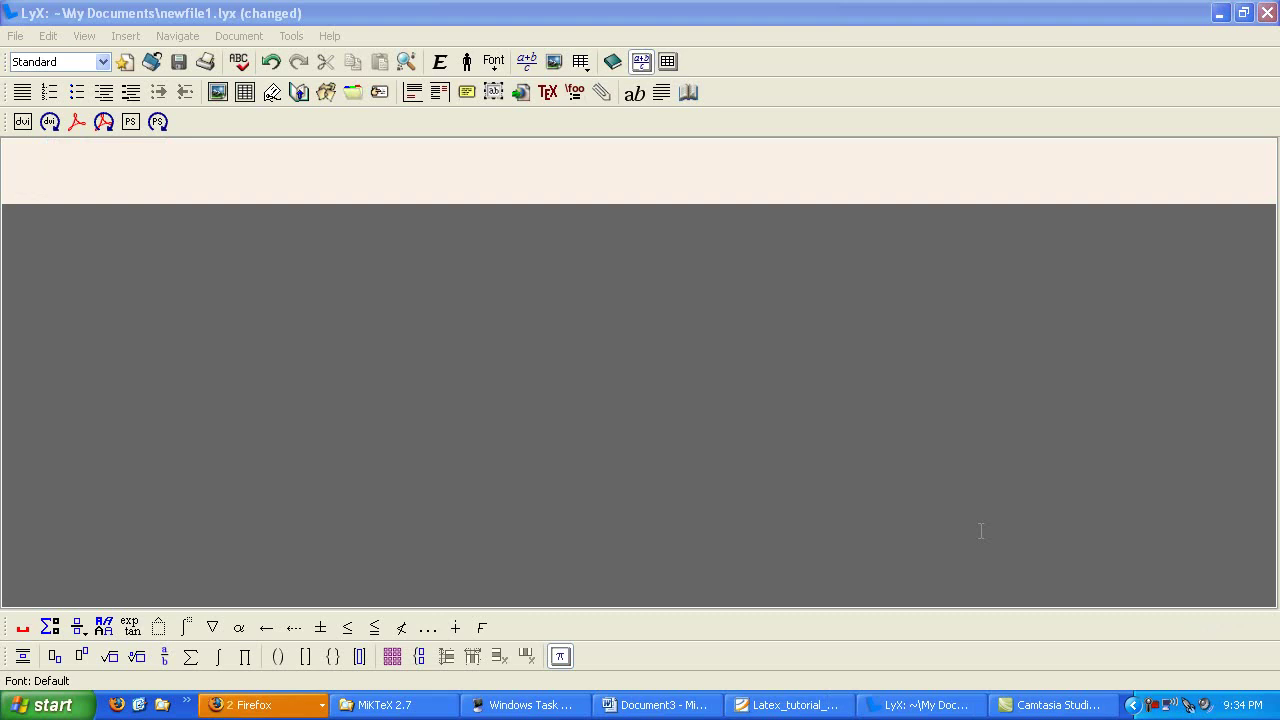
Close newfile1.lyx without saving and start a new blank LyX document.
click(411, 197)
double_click(3, 14)
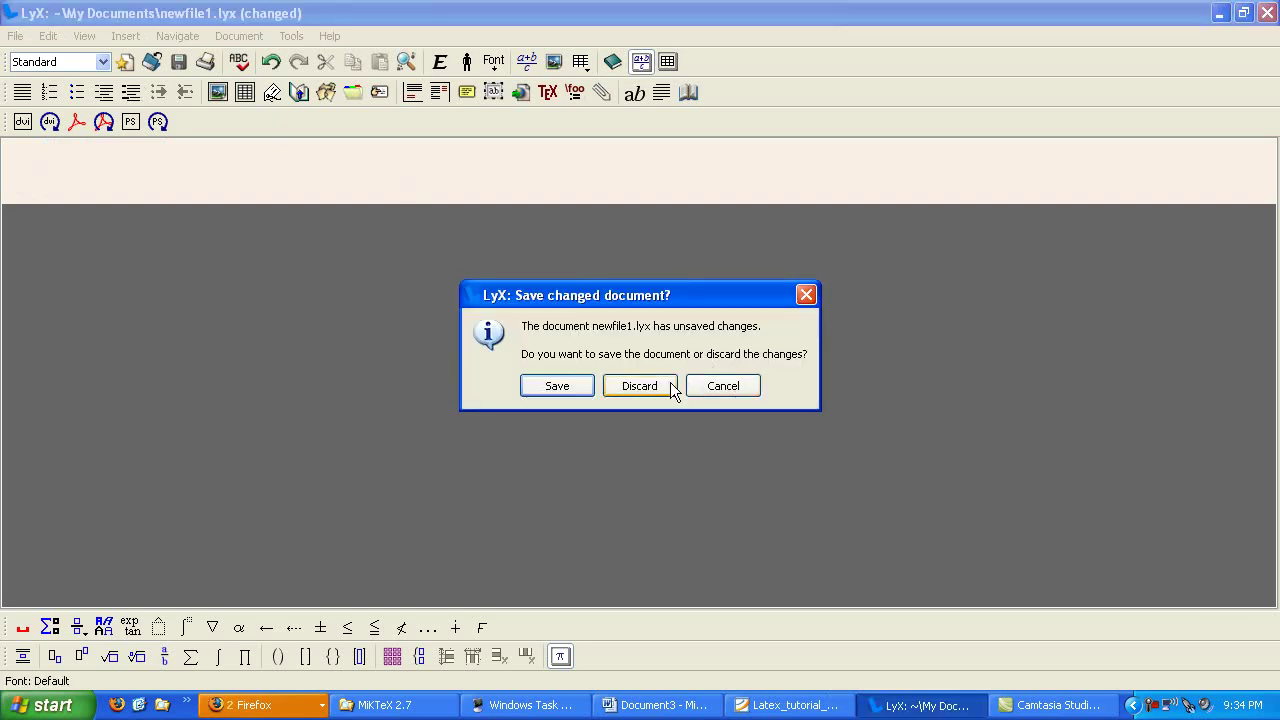
click(666, 390)
click(20, 36)
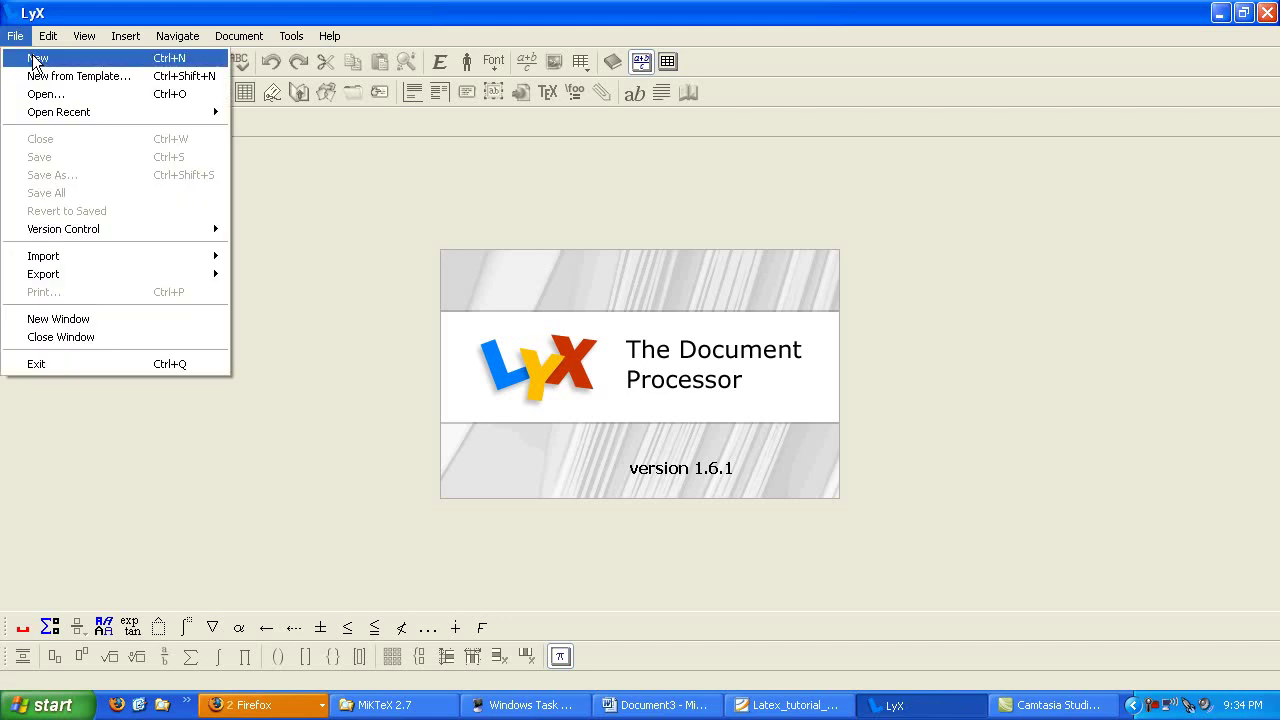
click(24, 54)
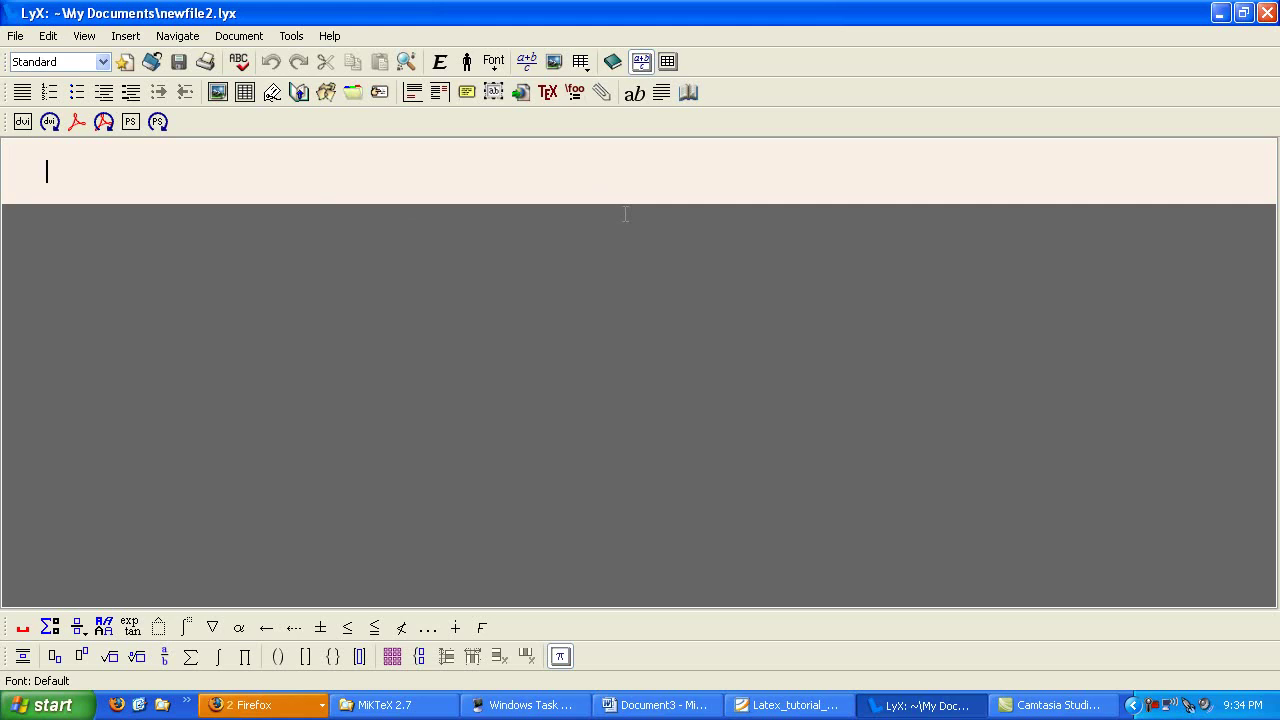
Type the lines 'MA 446, Homework 1', the student's name, and 'March 6, 2009'.
text(MA)
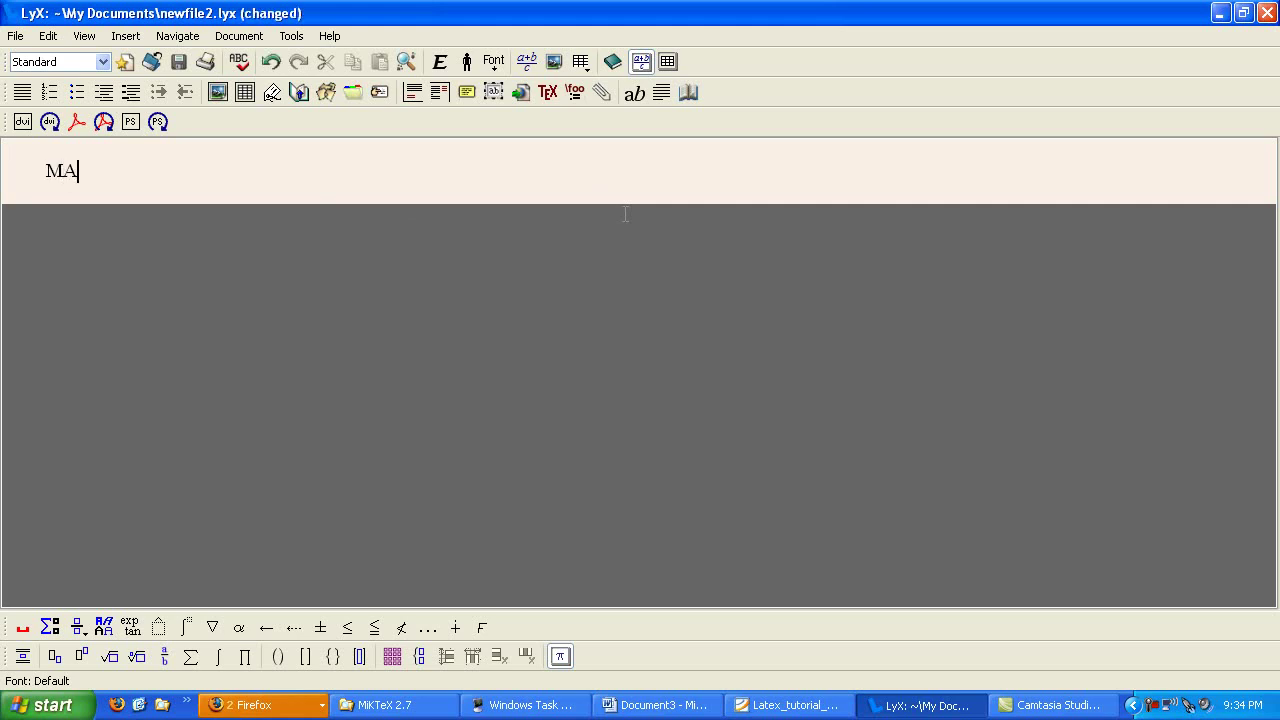
text( 446)
key(BackSpace)
text(, Homewo)
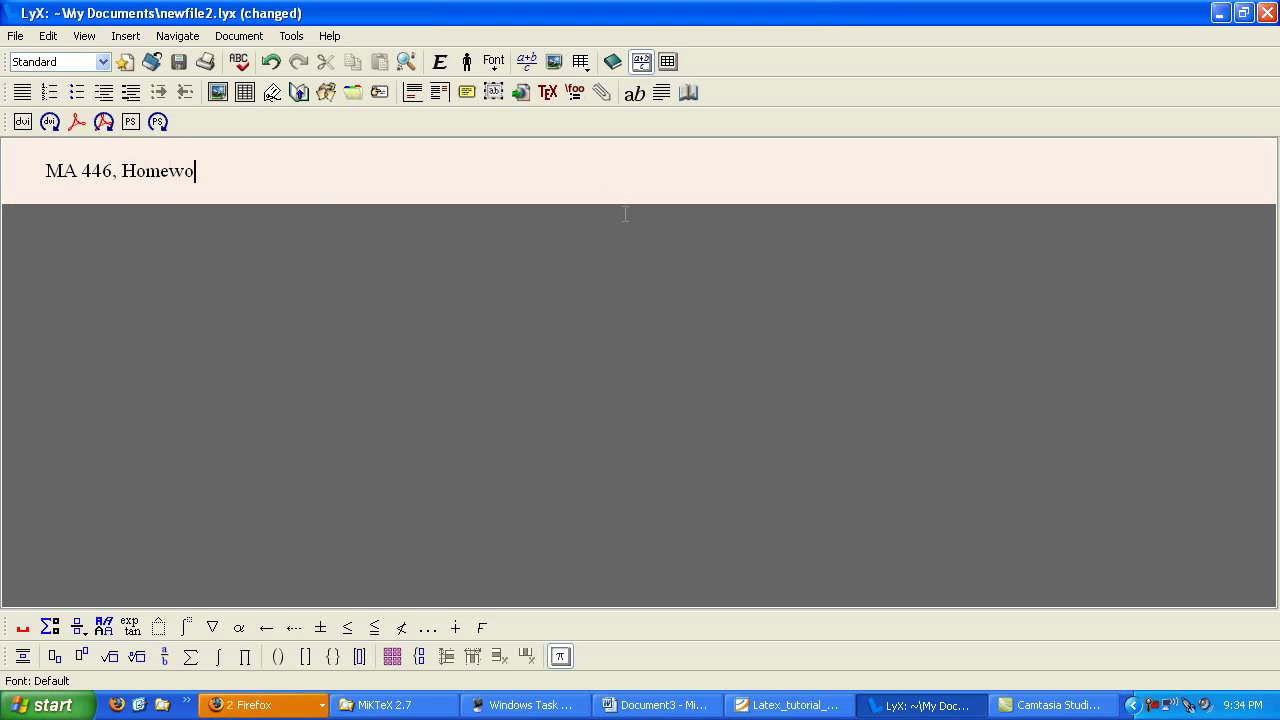
text(rk 1)
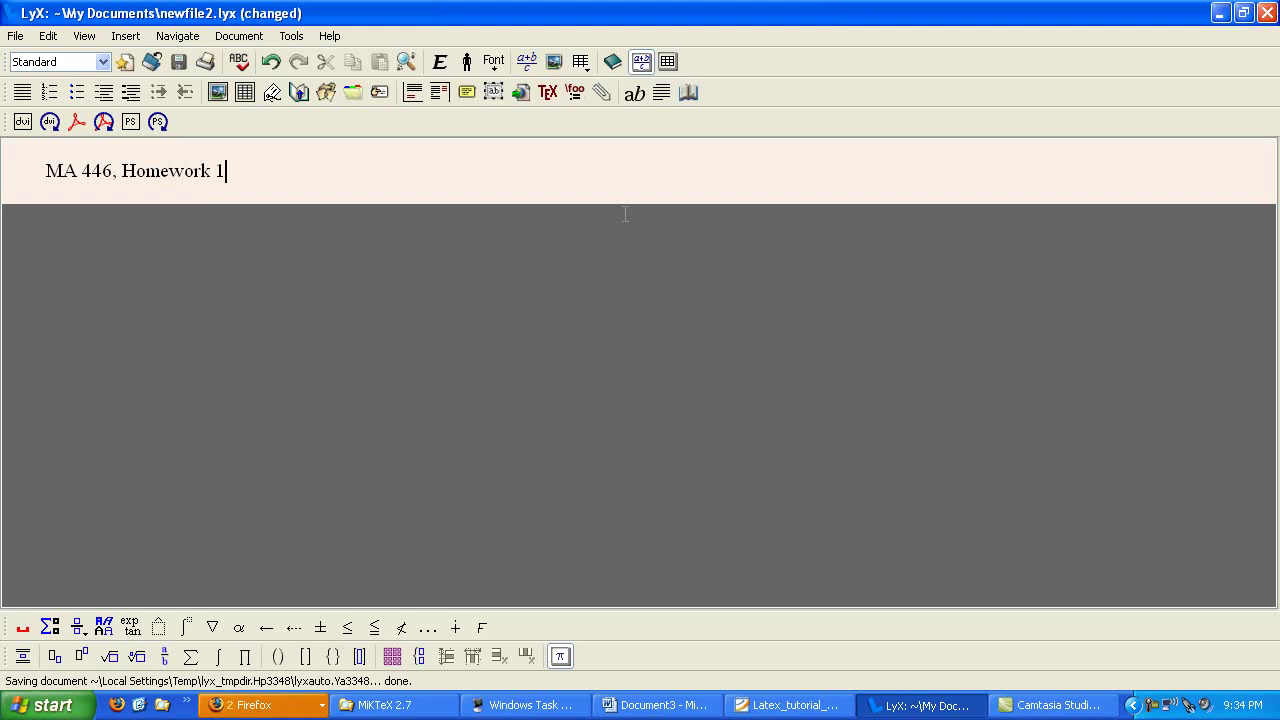
key(Return)
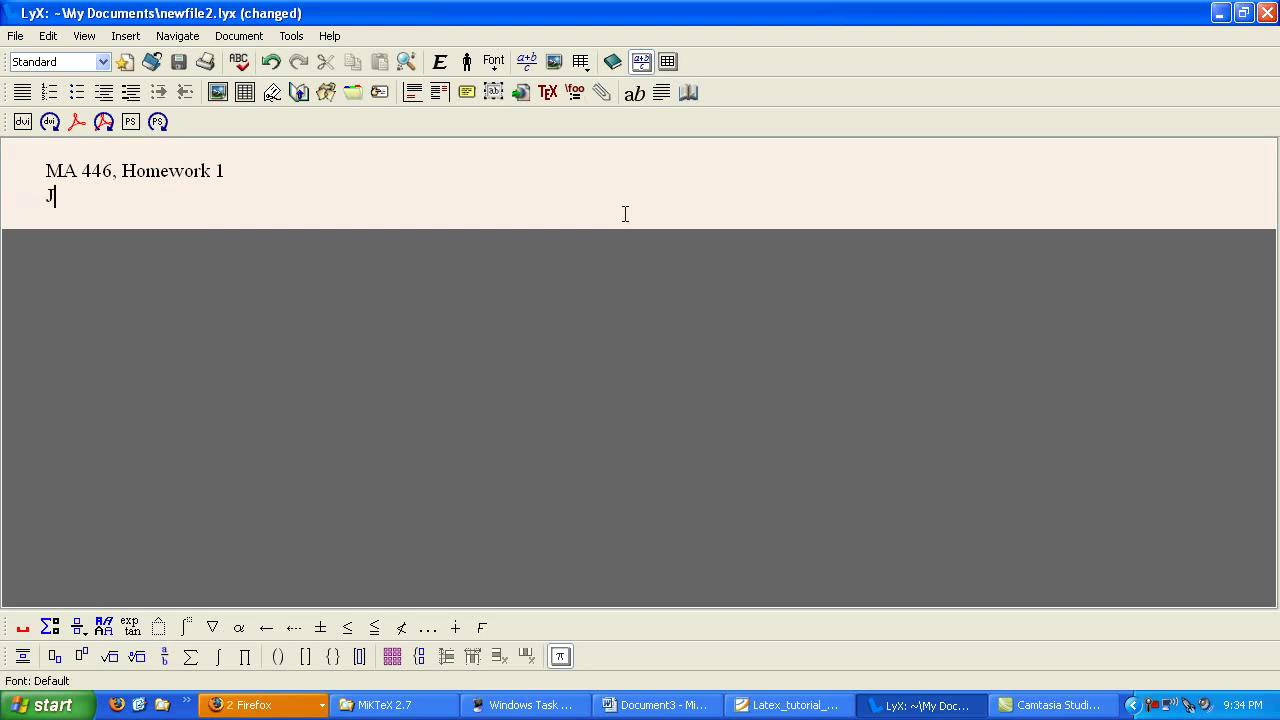
text(e Student)
key(Return)
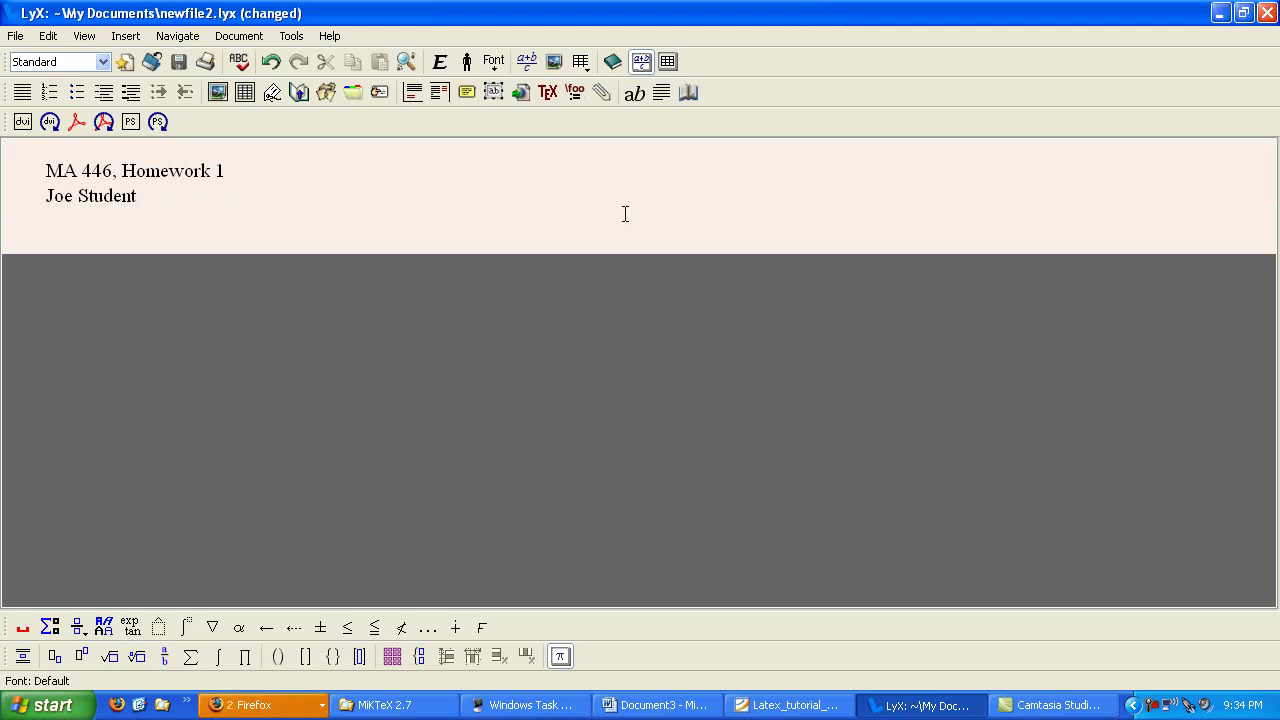
text(March 6, 2009)
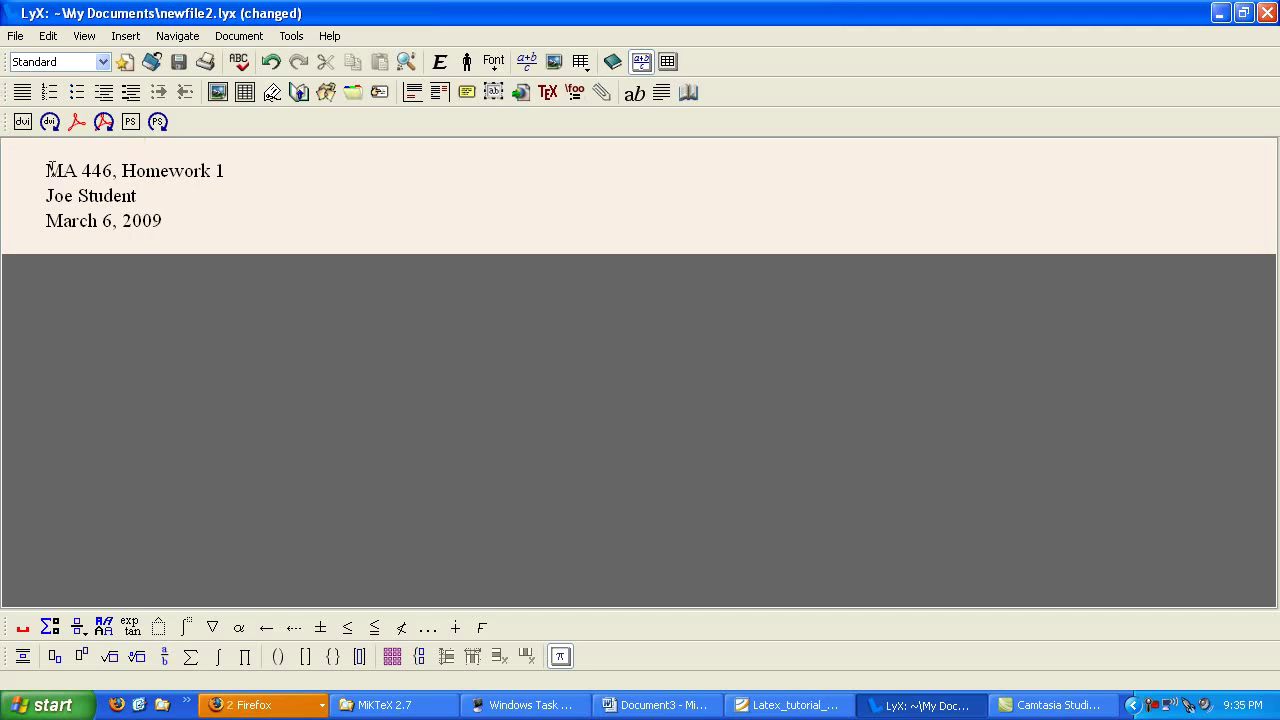
Style the 'MA 446, Homework 1' line as Title and the name line as Author.
drag(48, 170, 351, 163)
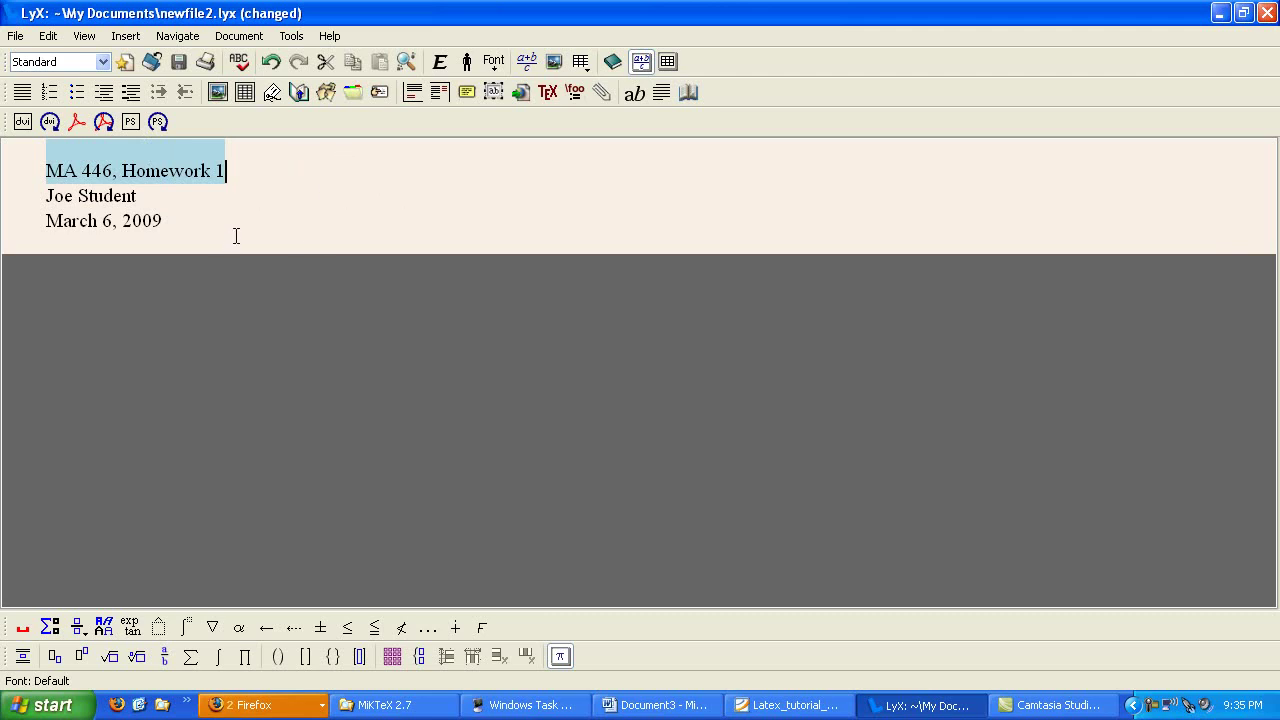
click(102, 62)
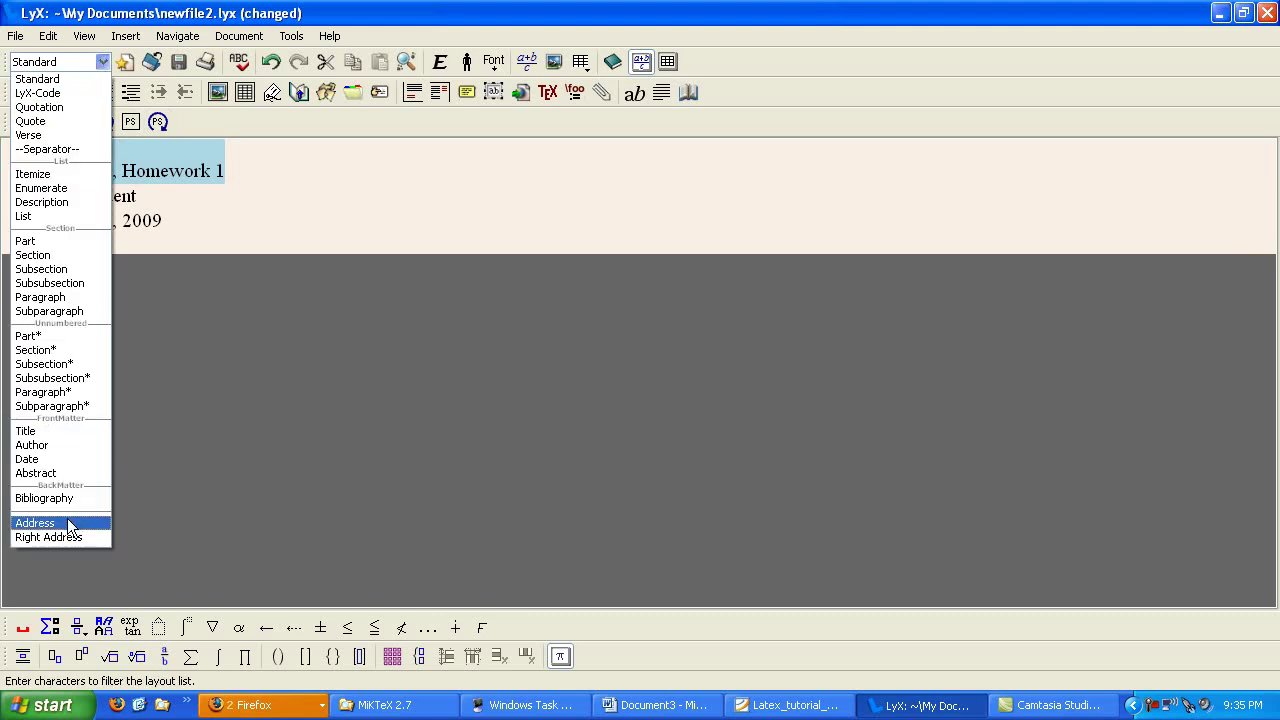
click(49, 433)
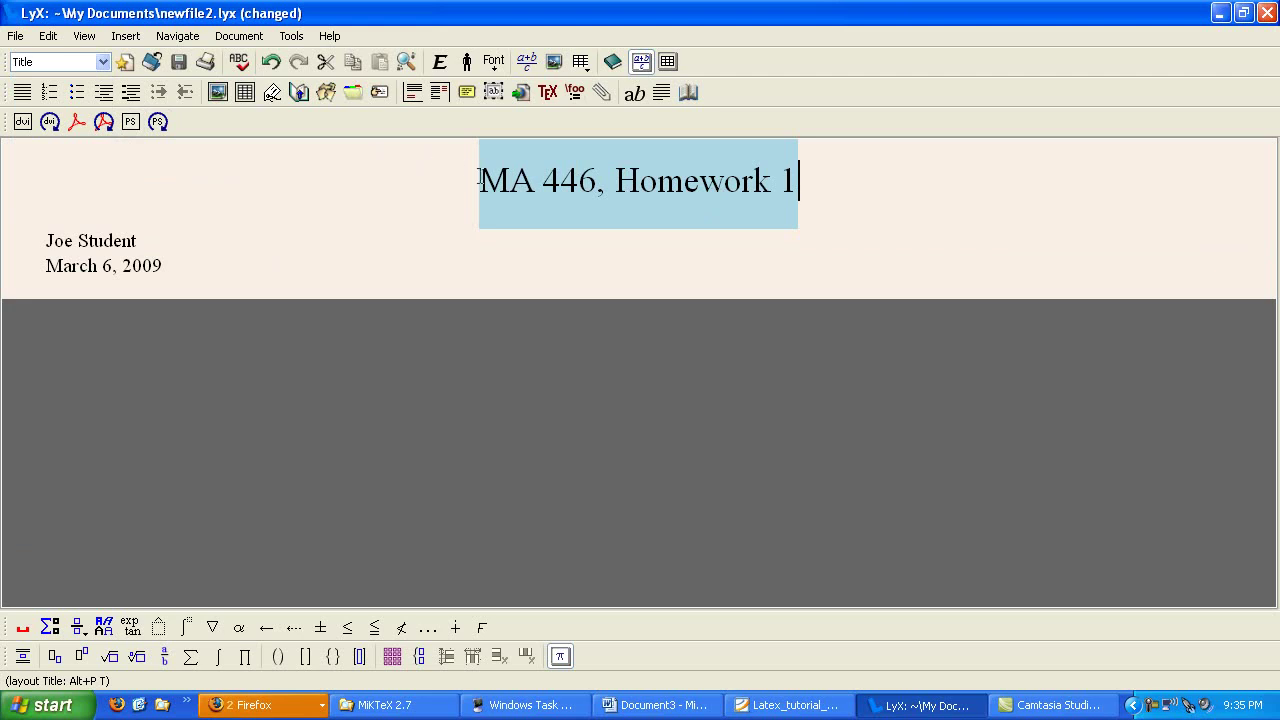
drag(152, 246, 40, 240)
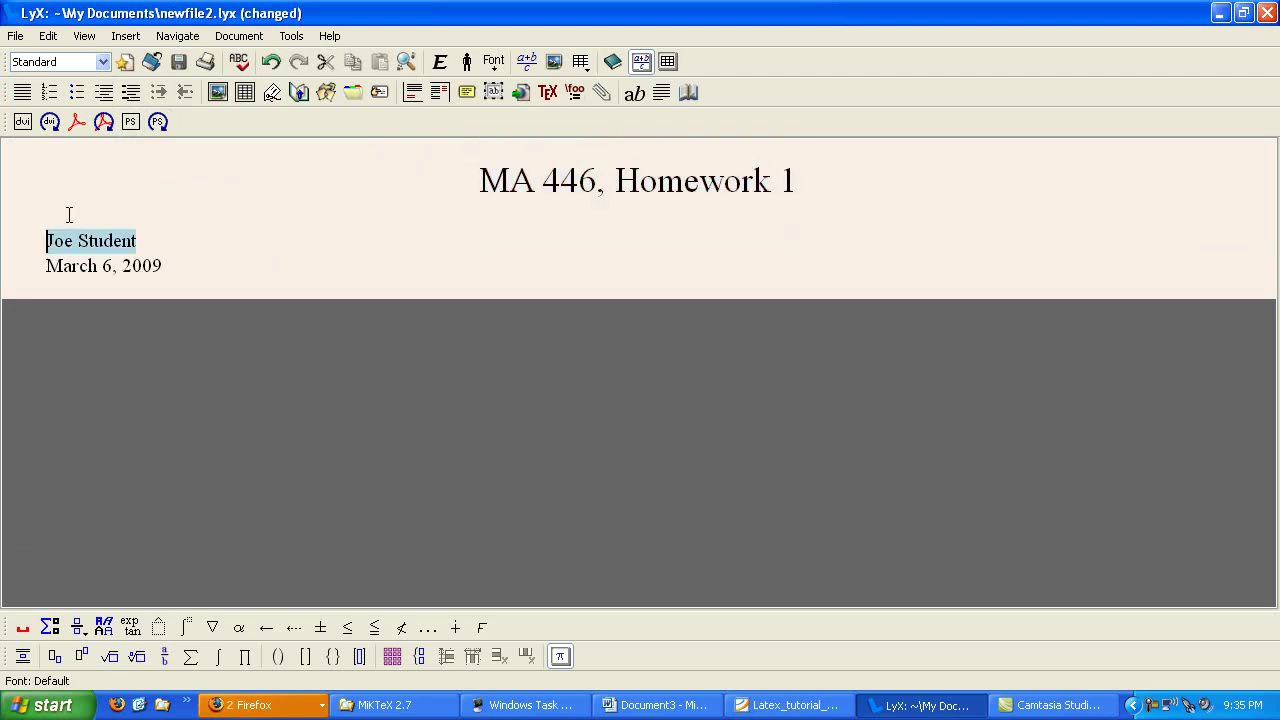
click(92, 62)
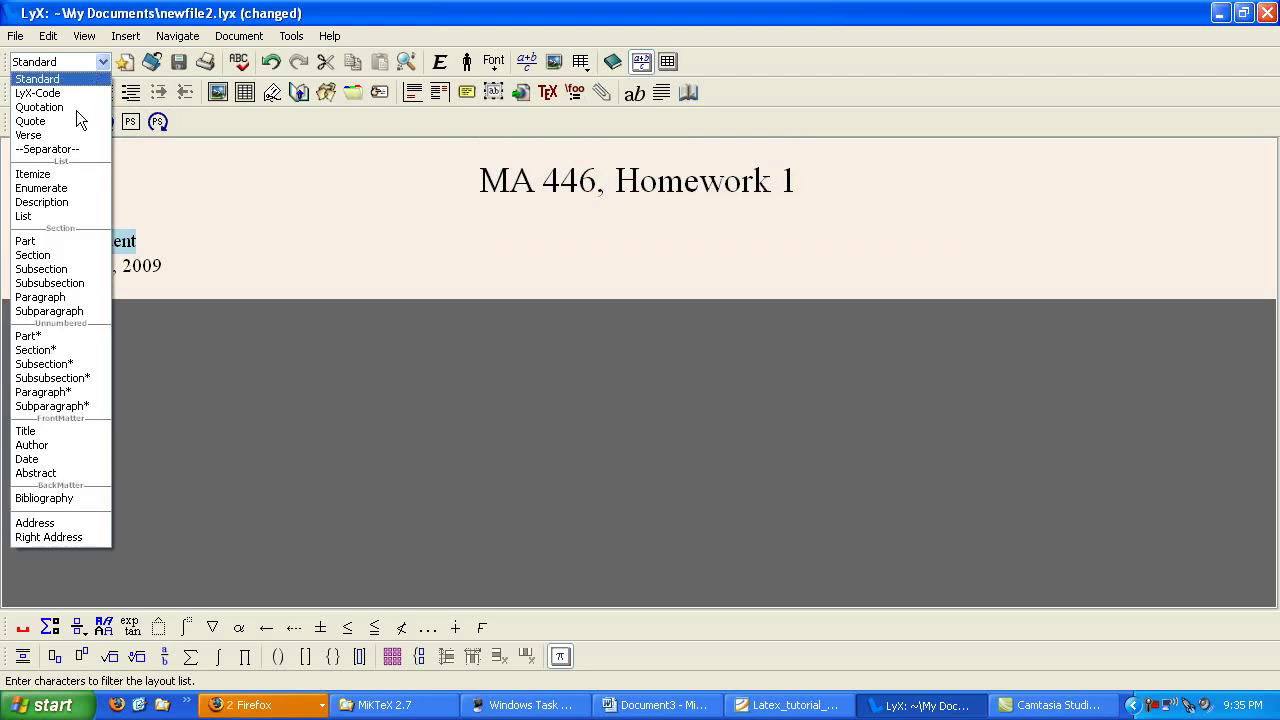
click(50, 445)
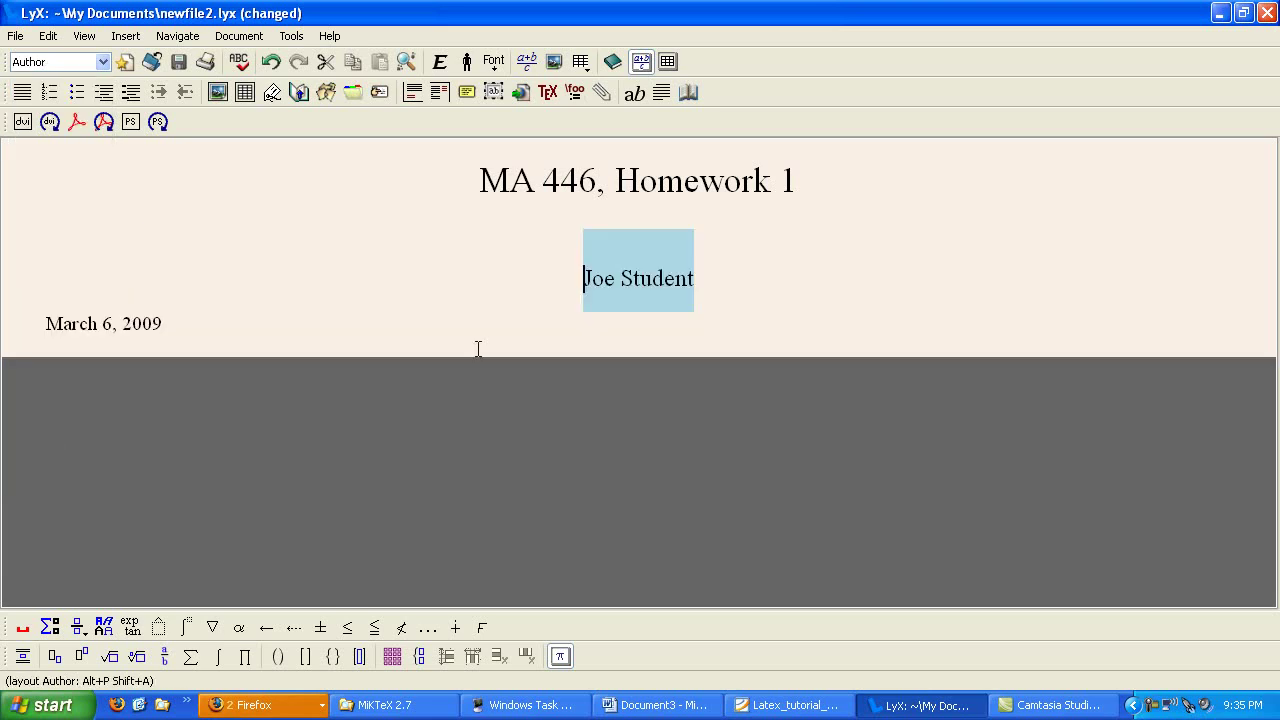
Style the date line as Date and start a new plain paragraph below it.
drag(195, 330, 34, 320)
click(100, 62)
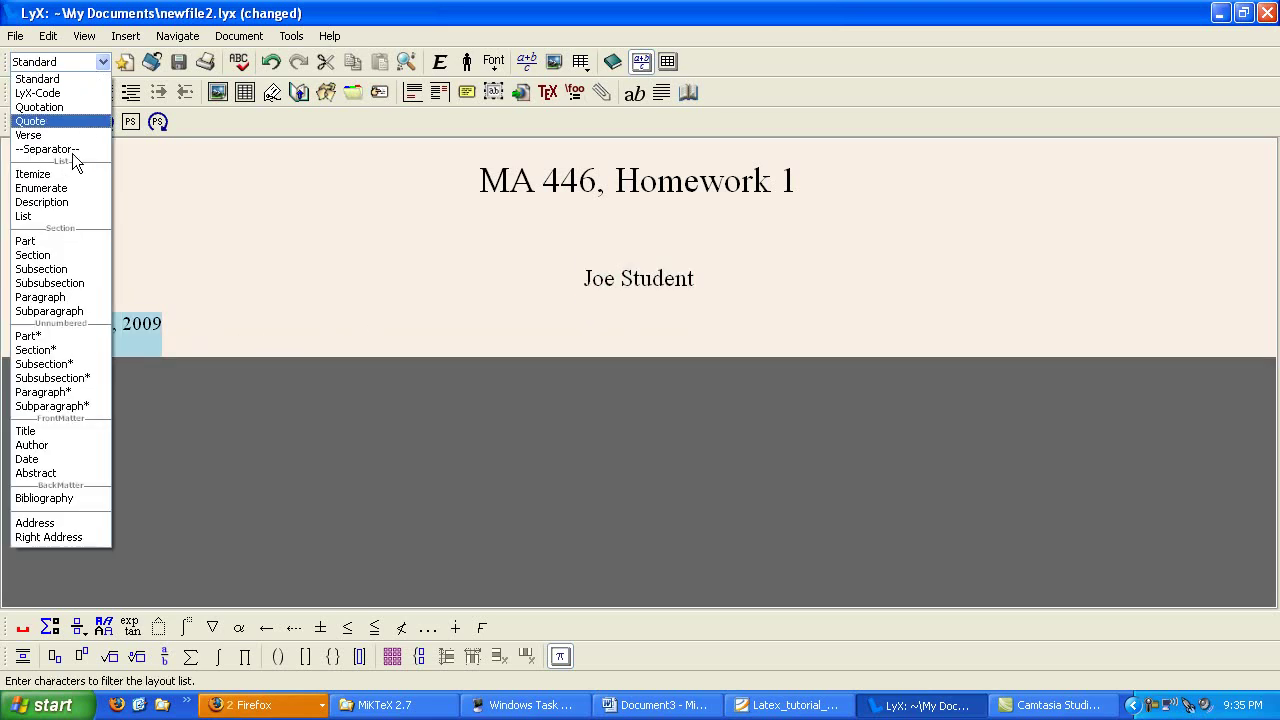
click(65, 459)
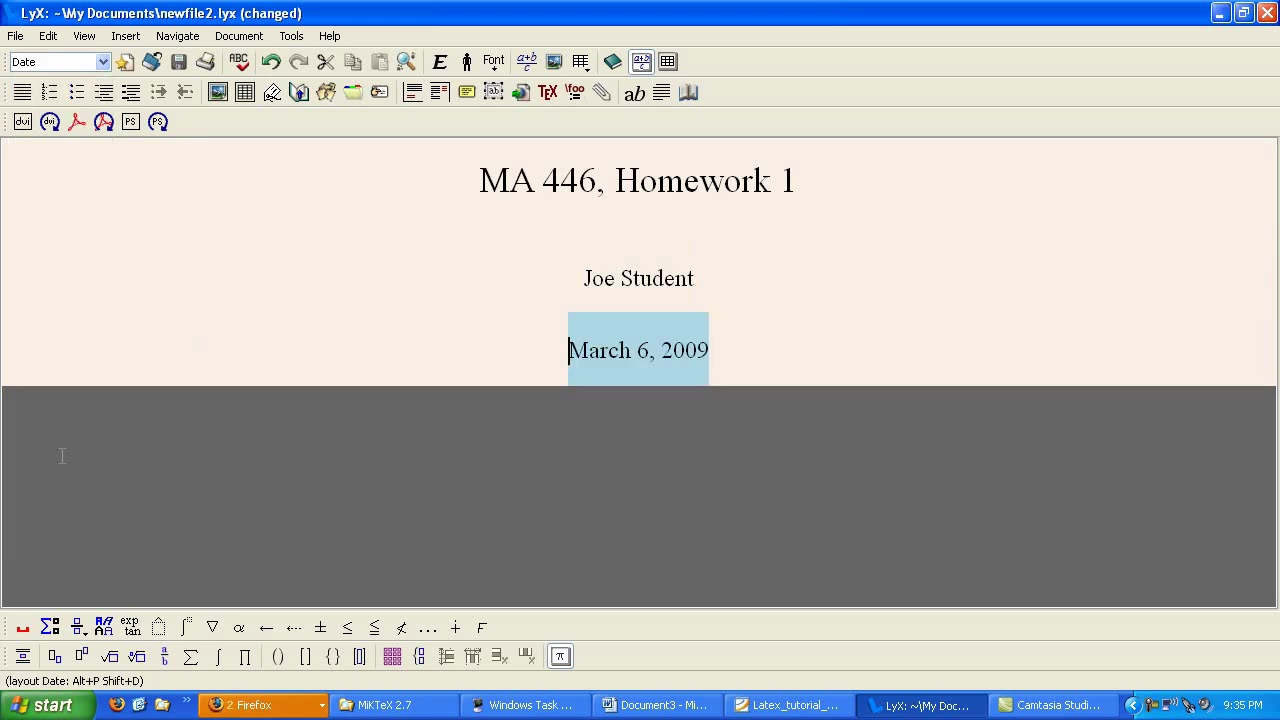
click(649, 352)
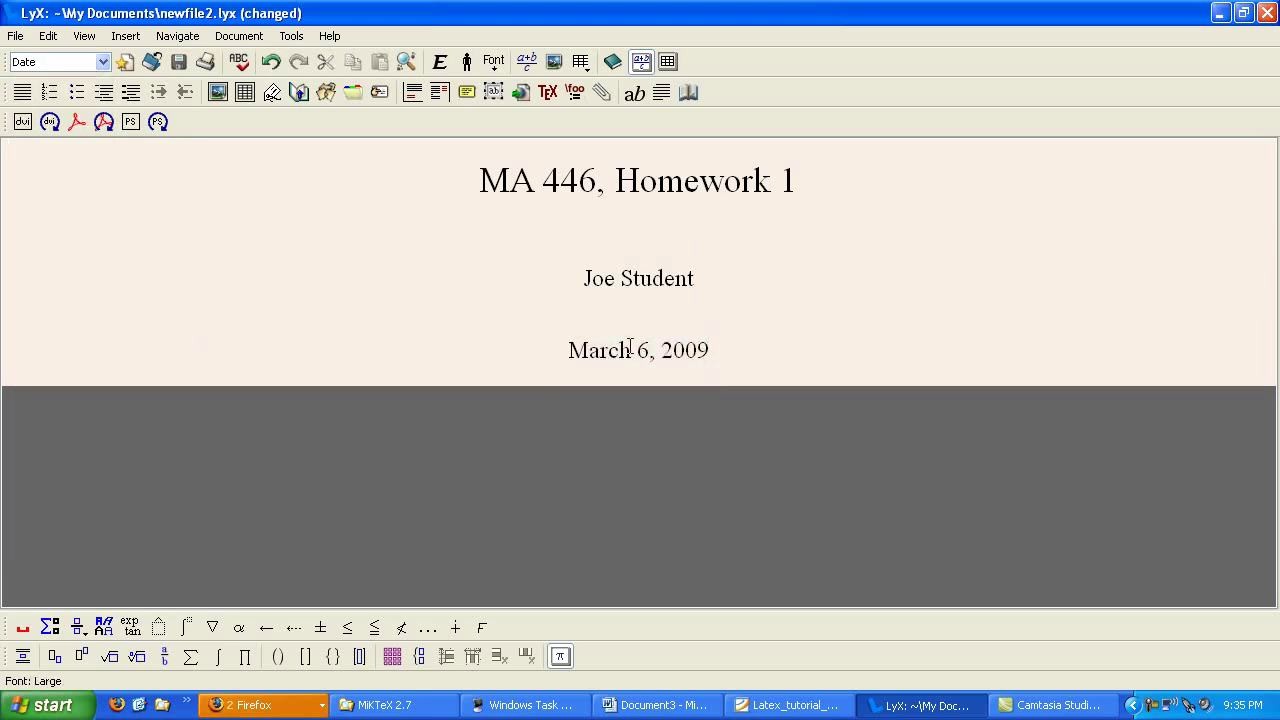
drag(734, 350, 566, 350)
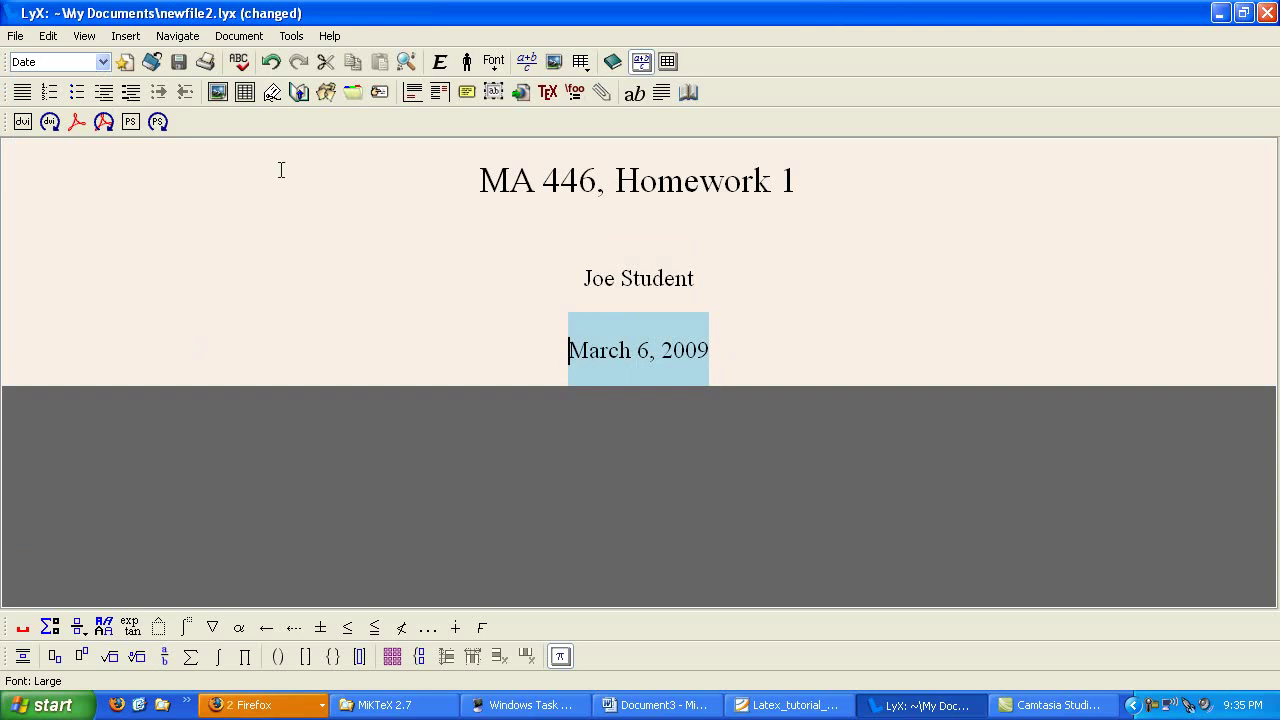
click(103, 62)
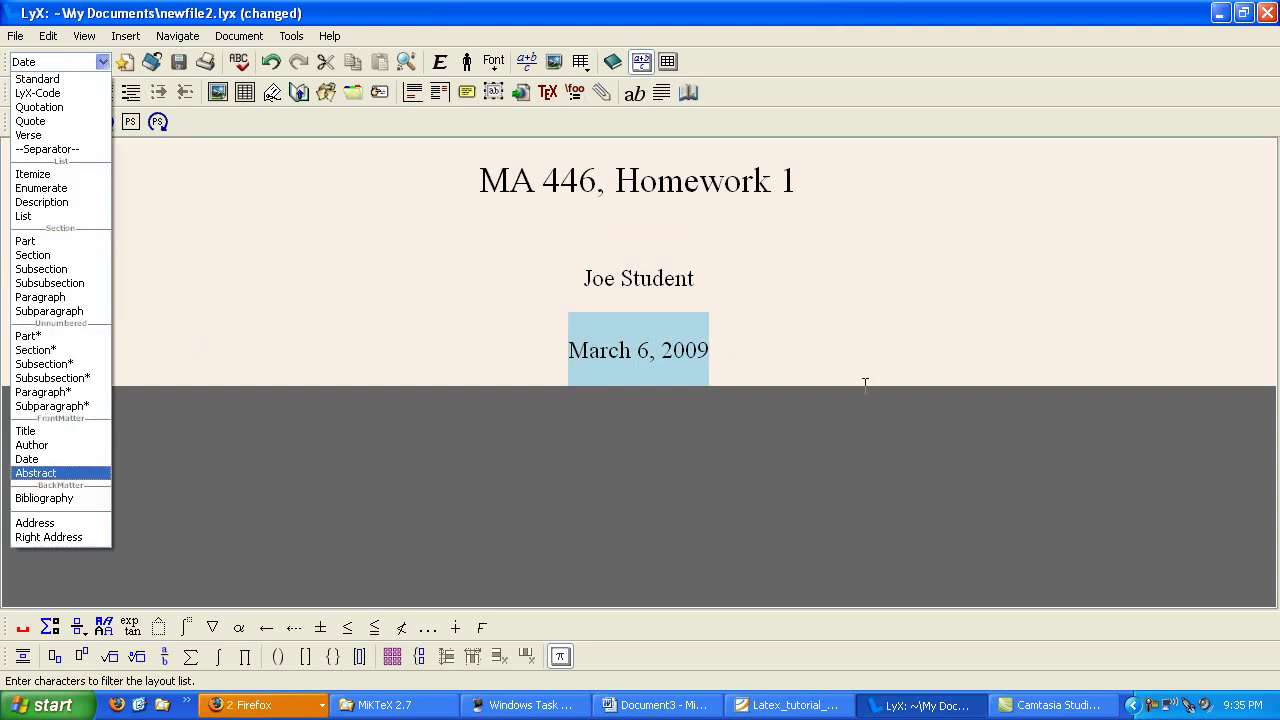
click(806, 366)
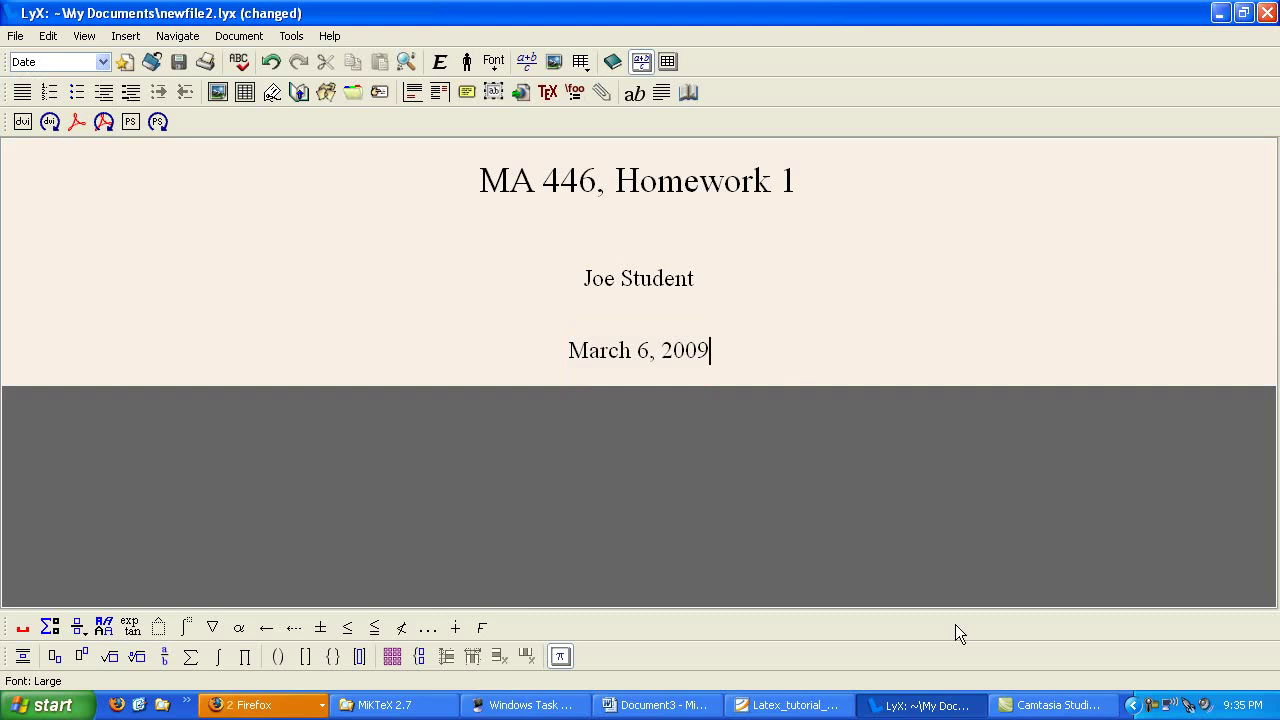
key(Return)
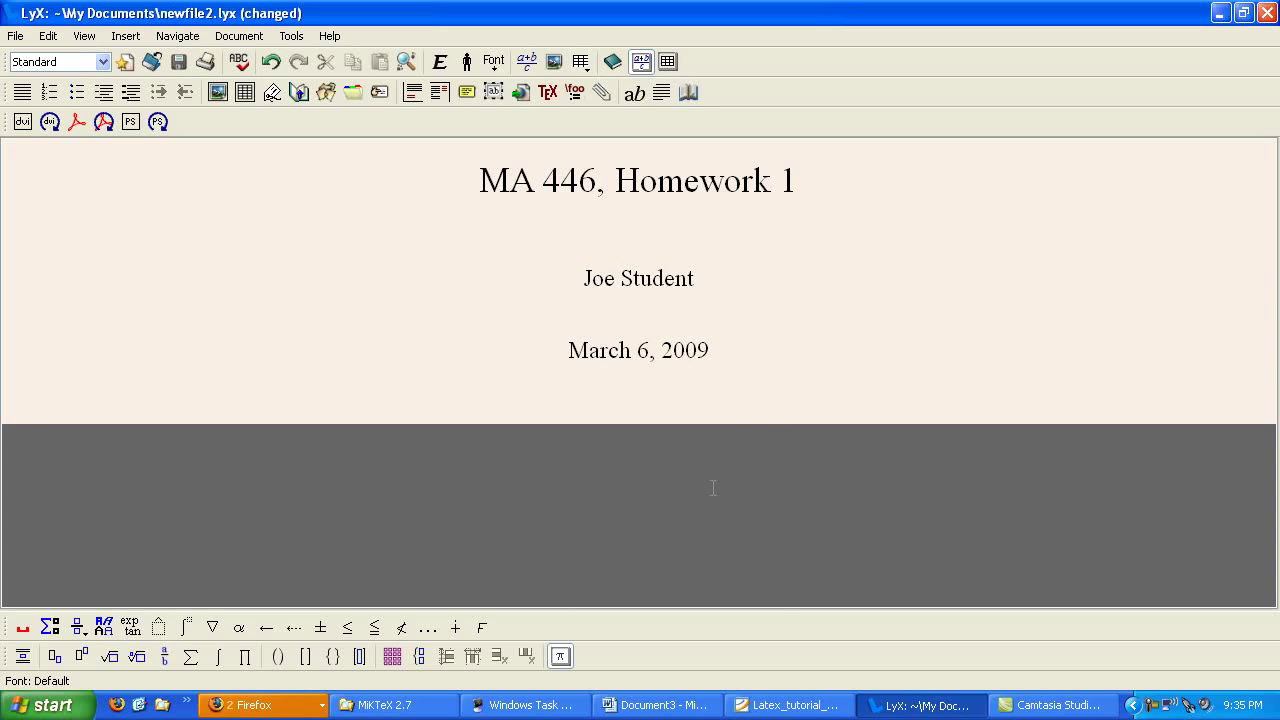
click(313, 688)
click(313, 680)
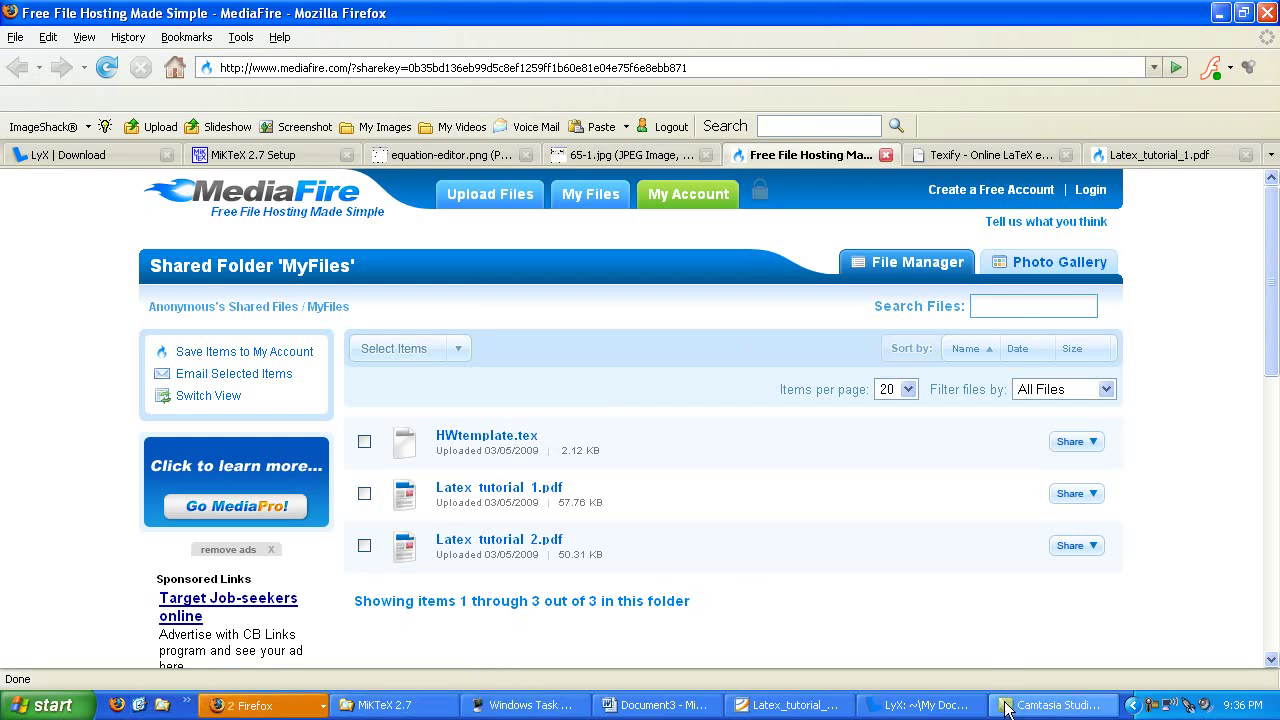
click(1220, 12)
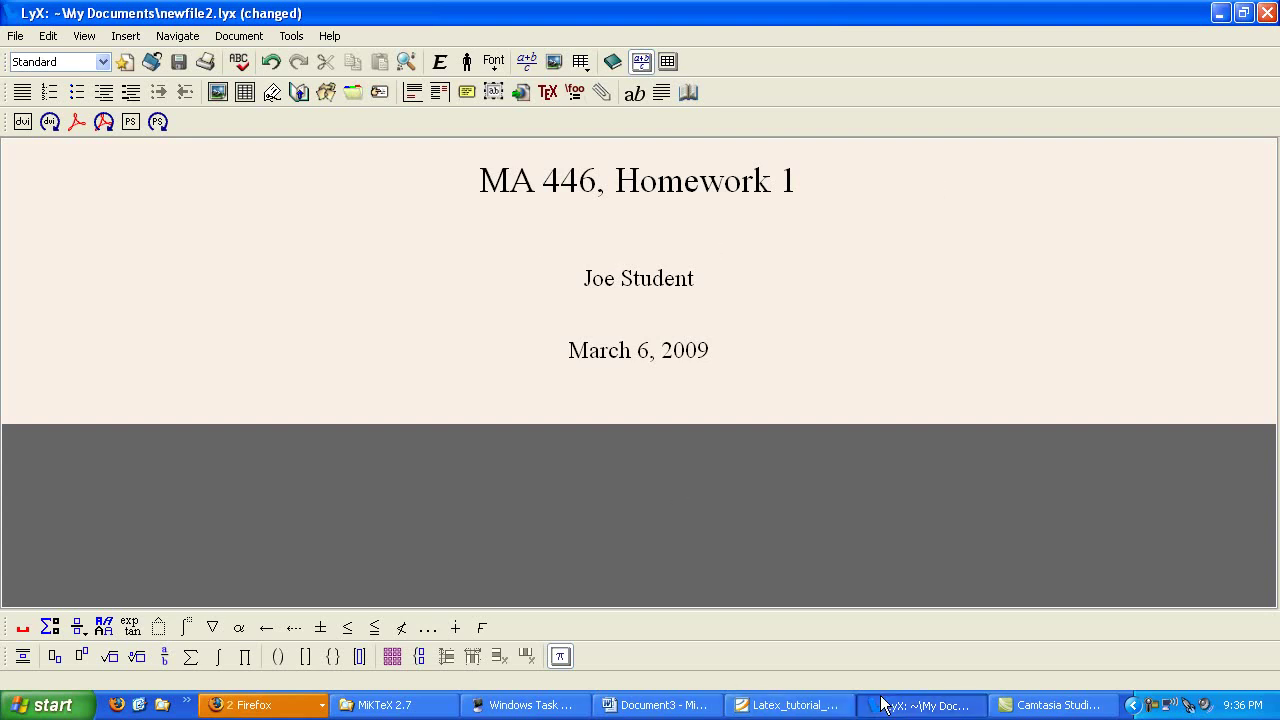
Show tutorial problem 1.2.30 in Foxit Reader and put the LyX cursor after the date.
click(785, 705)
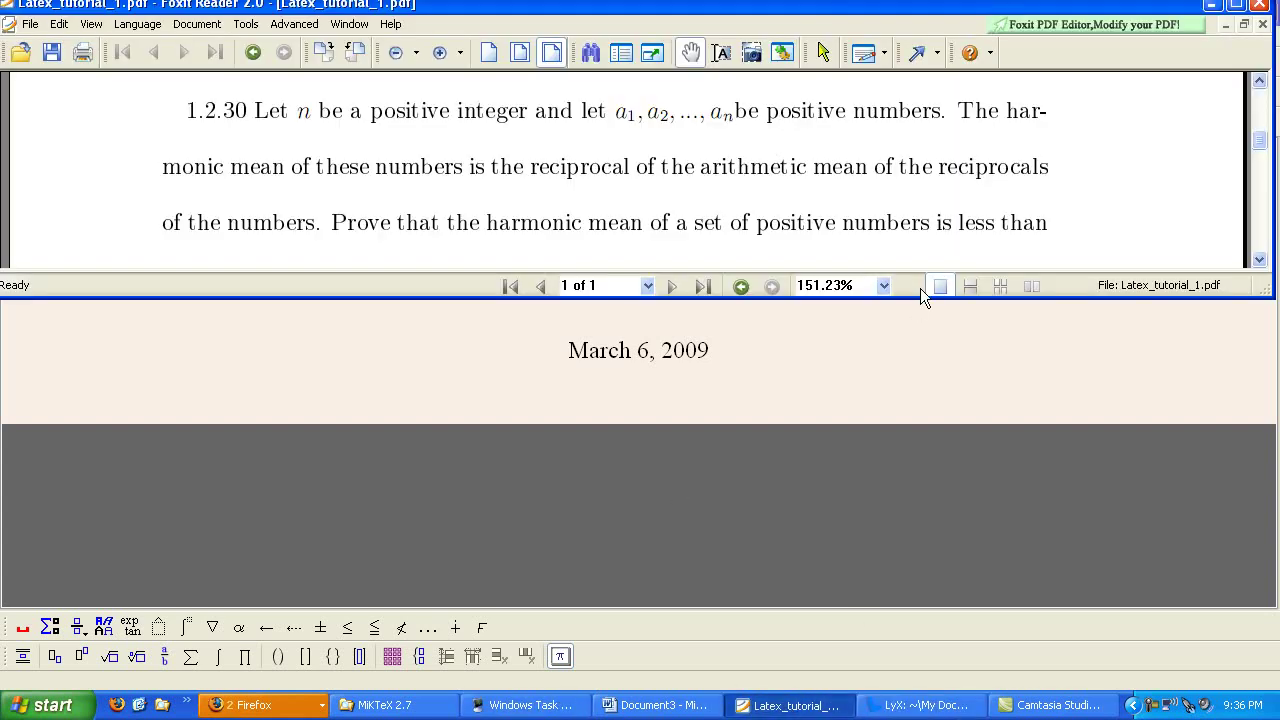
click(917, 351)
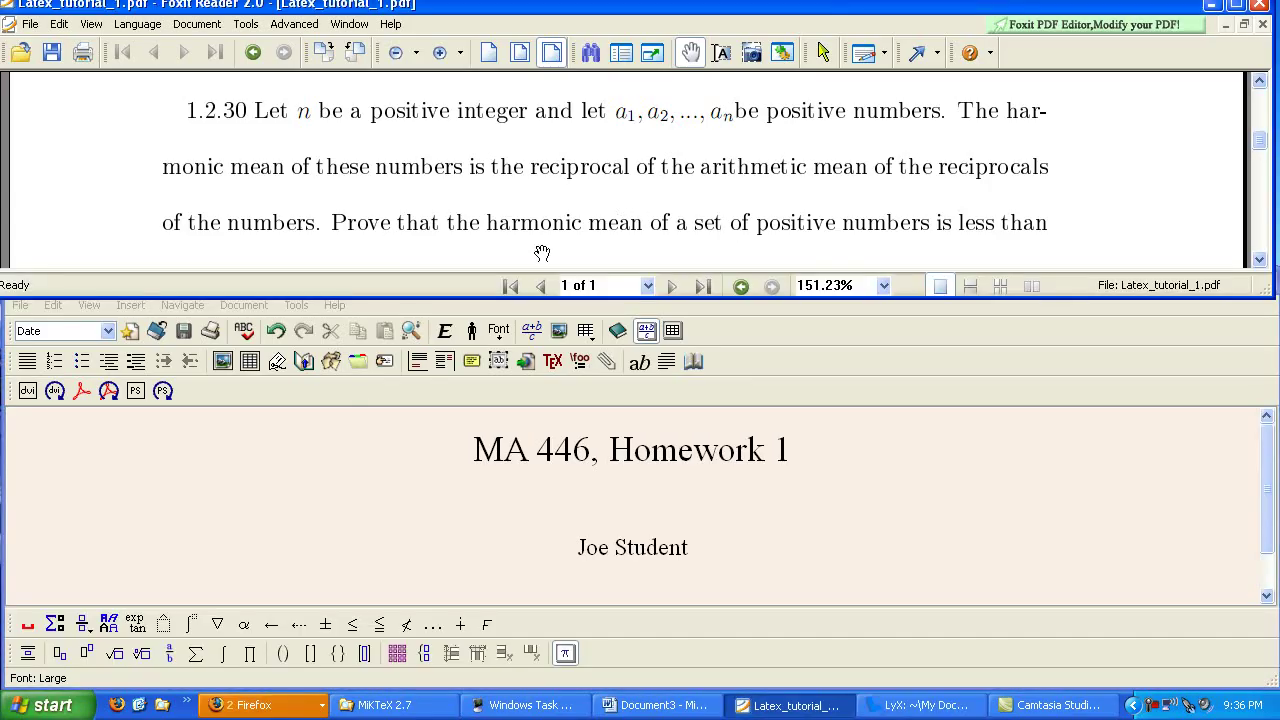
click(283, 524)
scroll(300, 523, down, 2)
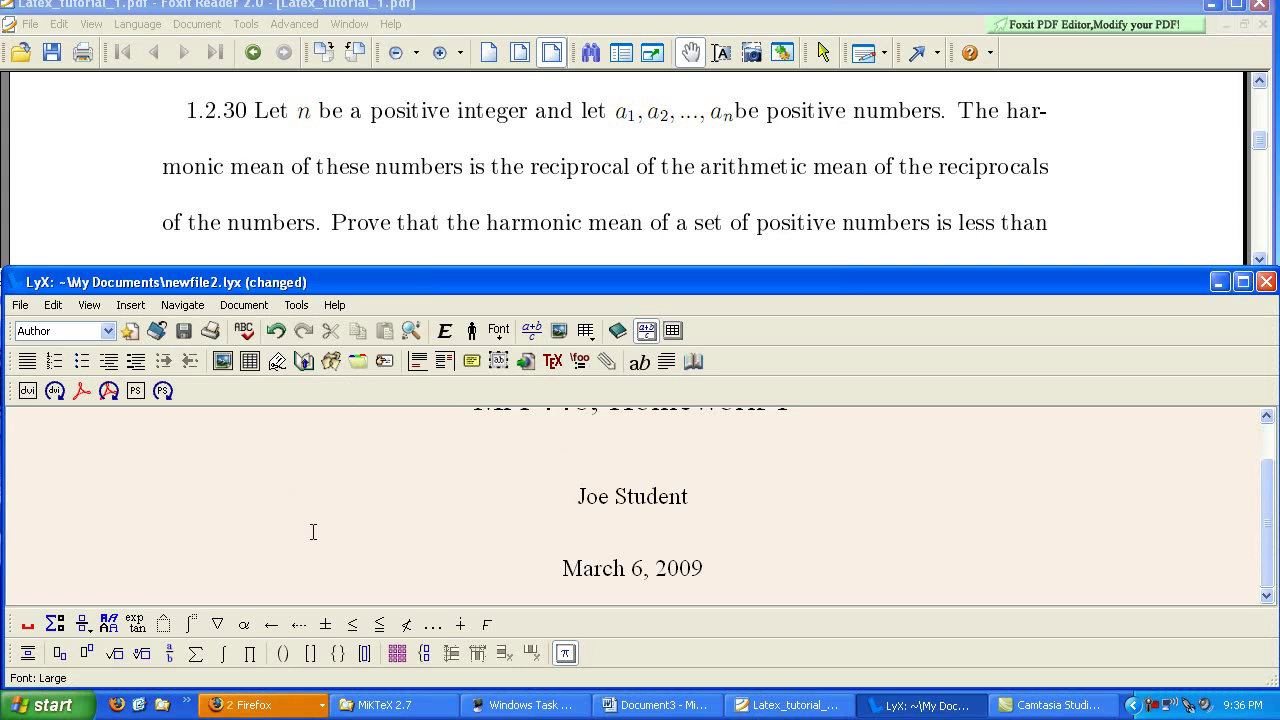
click(754, 575)
Begin the first problem below the date with the text '1. Let'.
click(800, 629)
text(1.)
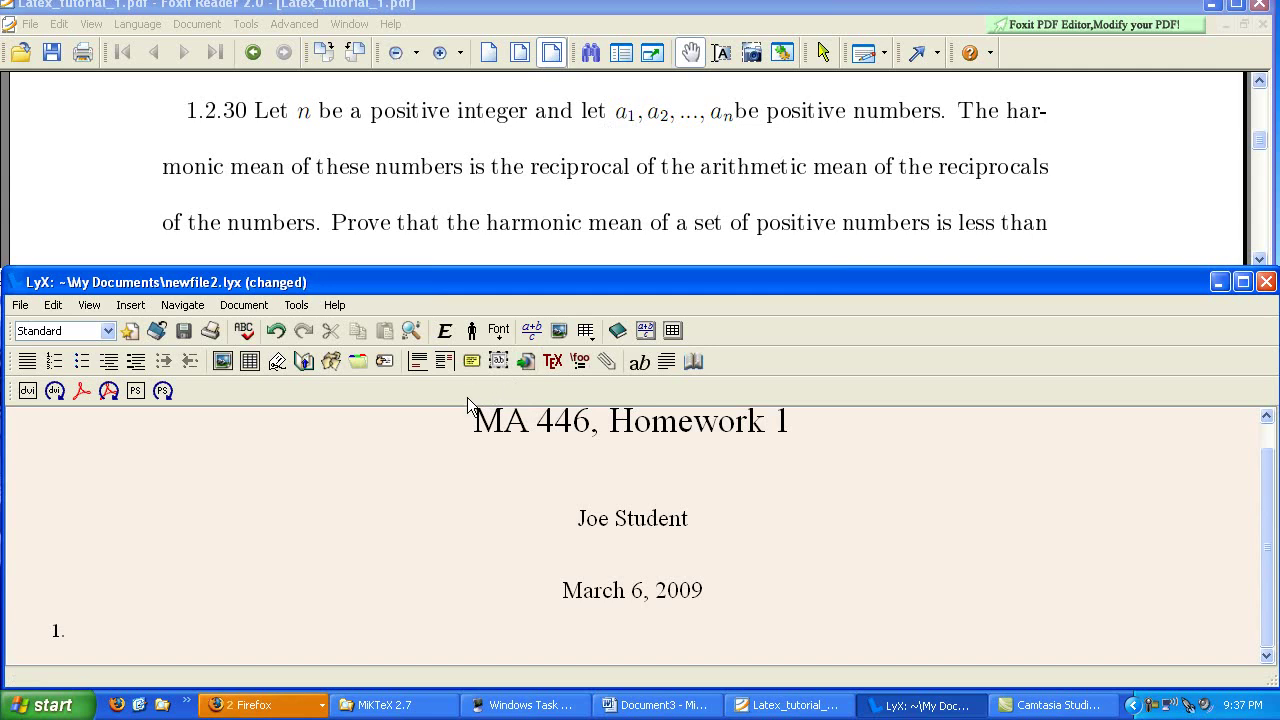
text(Let)
click(133, 304)
Add inline math n after 'Let', then continue with 'be positive integer and let'.
mouse_move(231, 235)
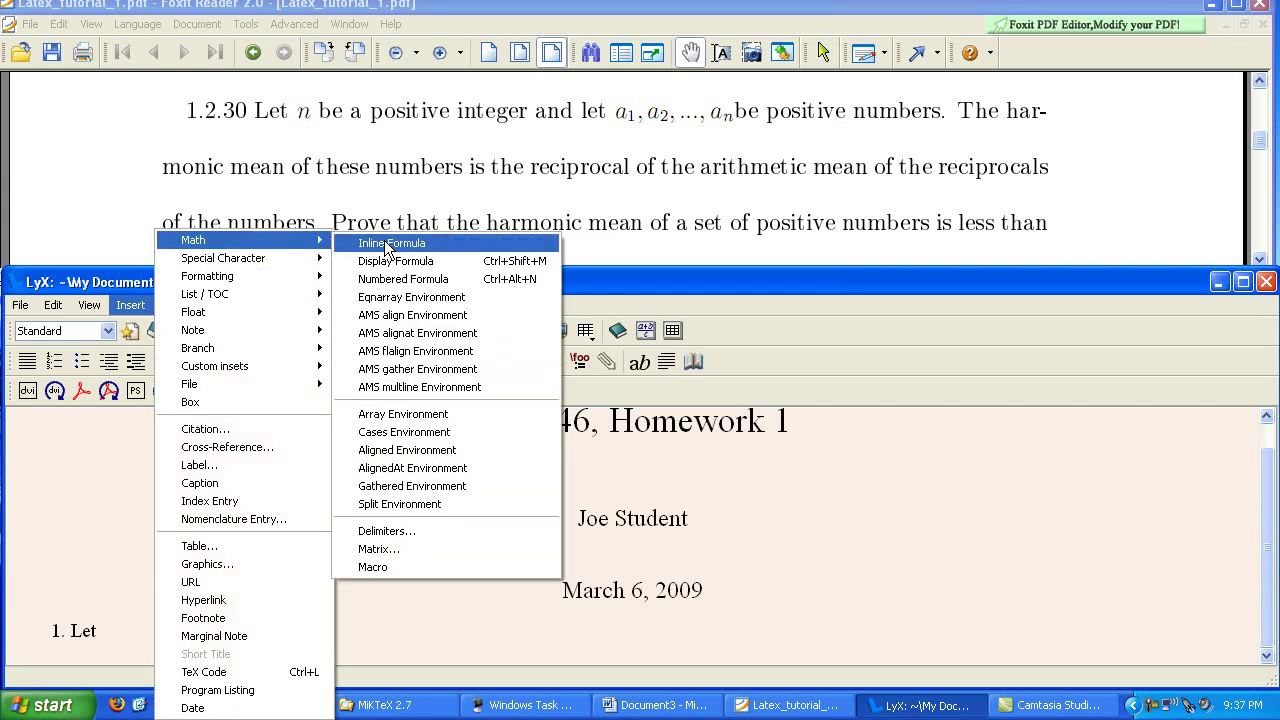
click(528, 301)
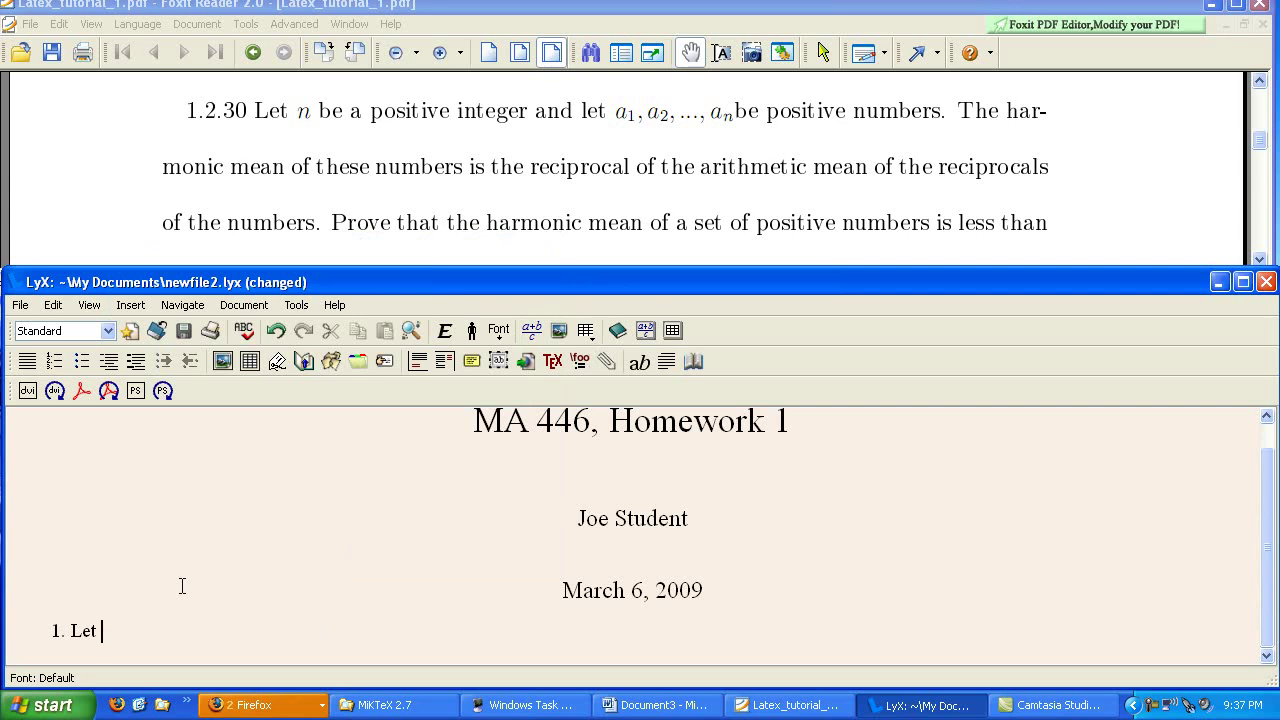
key(ctrl+m)
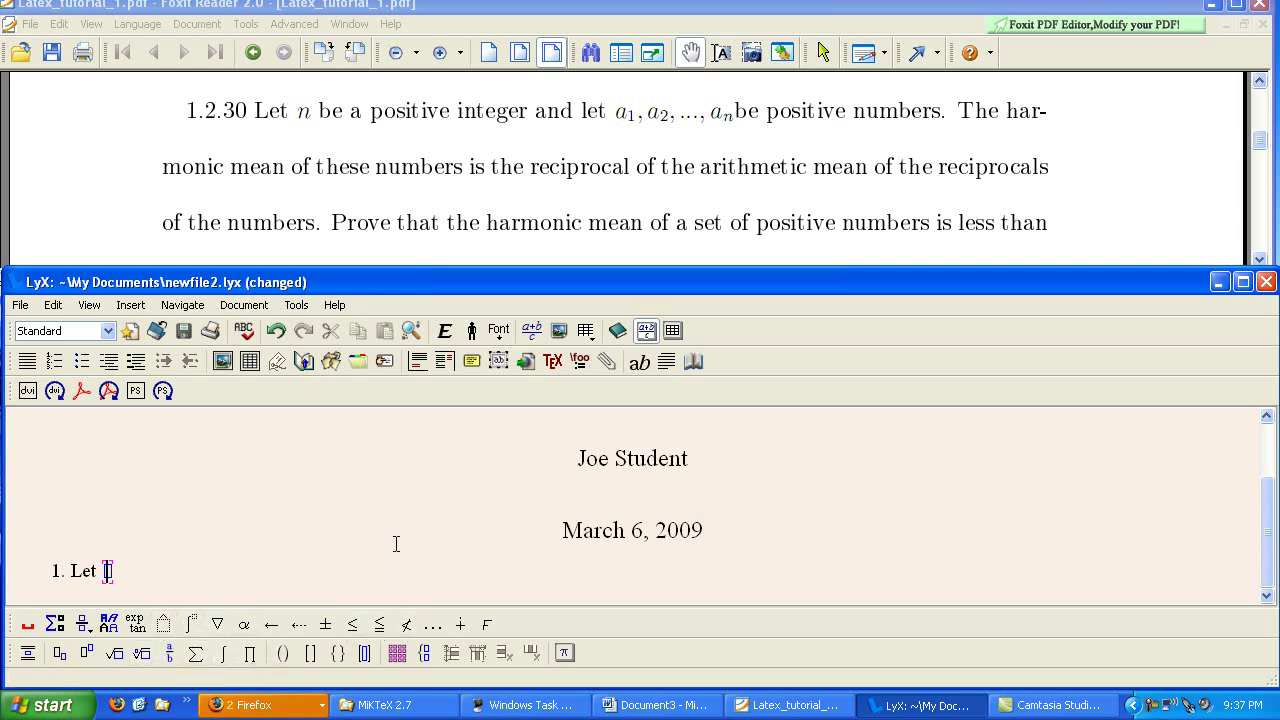
text(n)
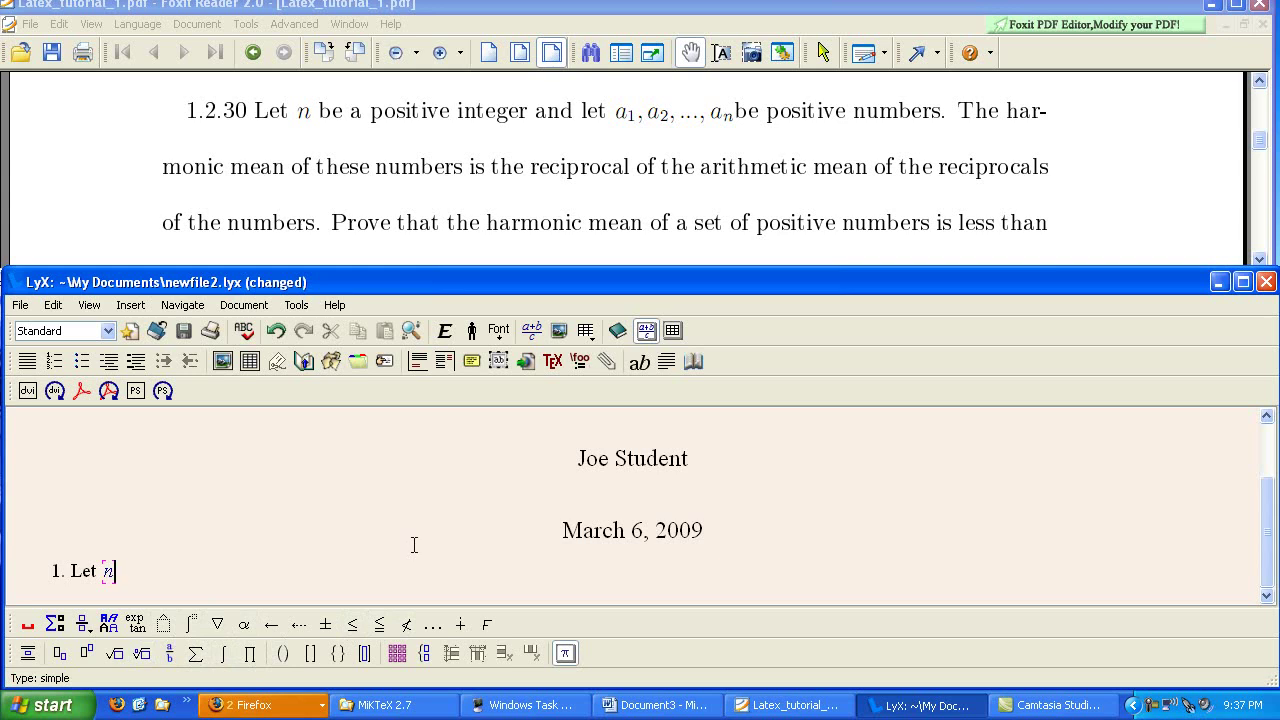
key(Right)
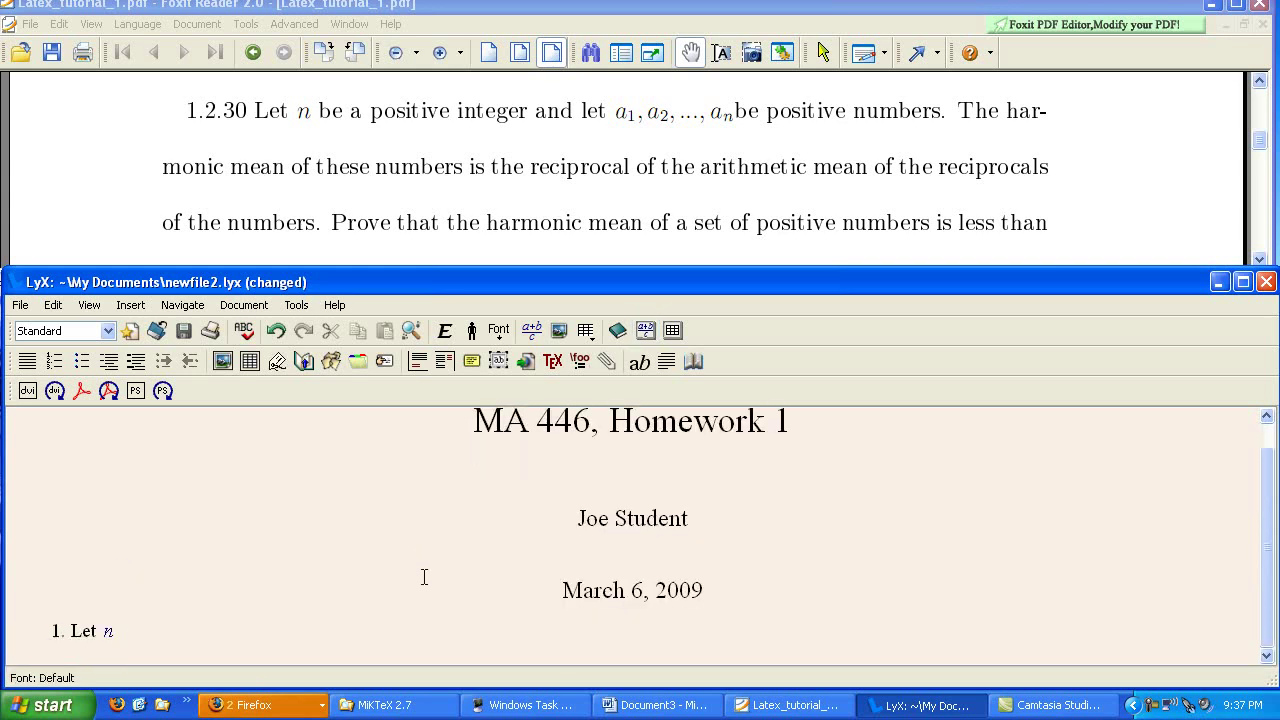
text(be positive integ)
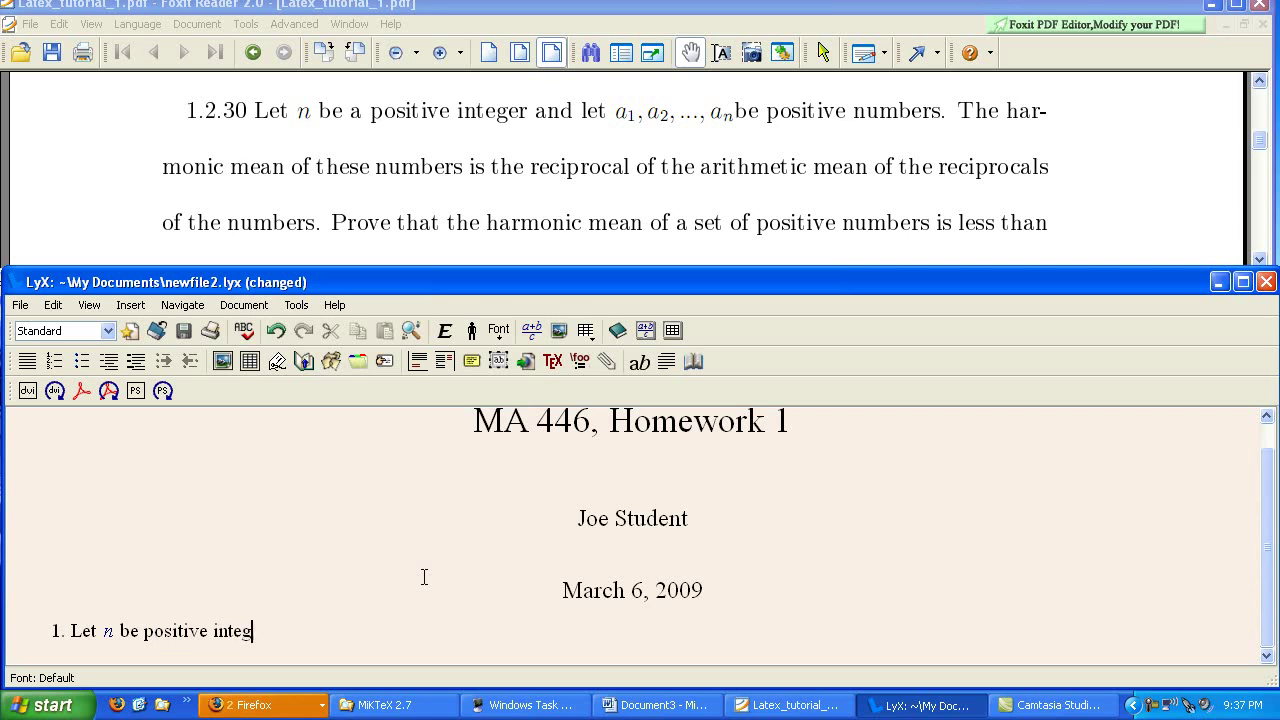
text(er and let)
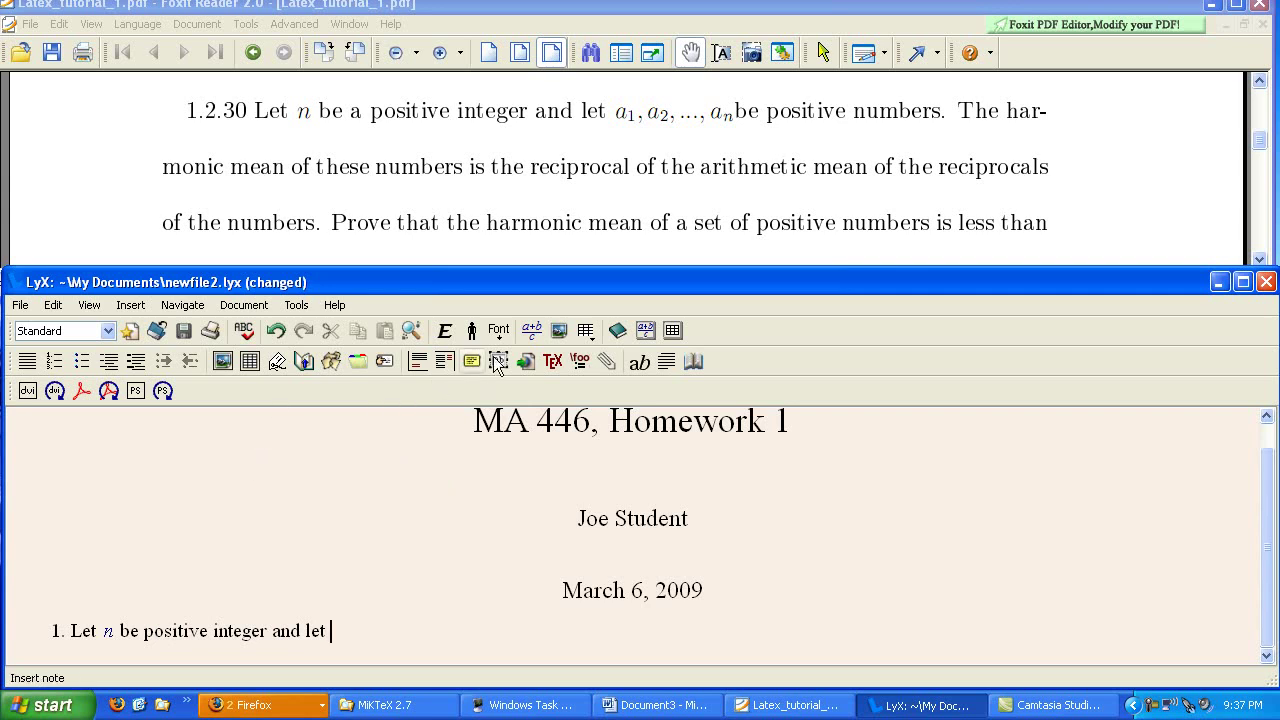
Start an inline formula after 'let' and enter a₁, a₂ with subscripts.
click(541, 333)
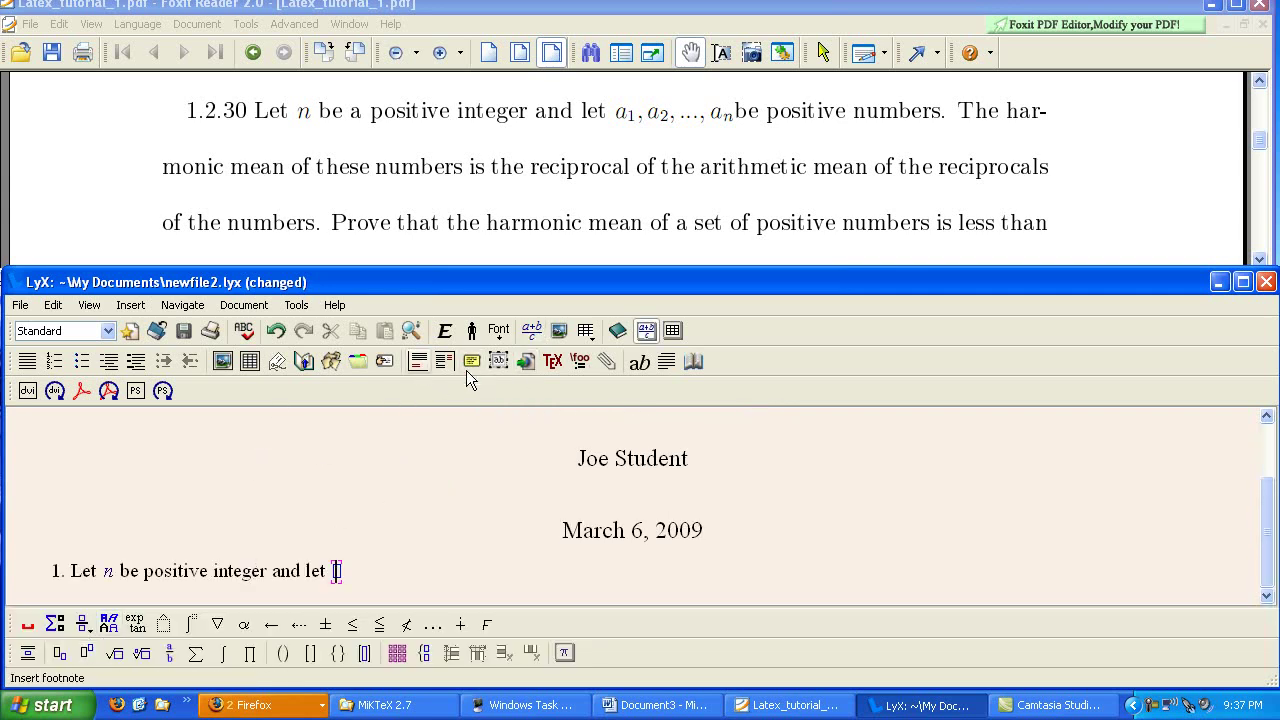
text(a)
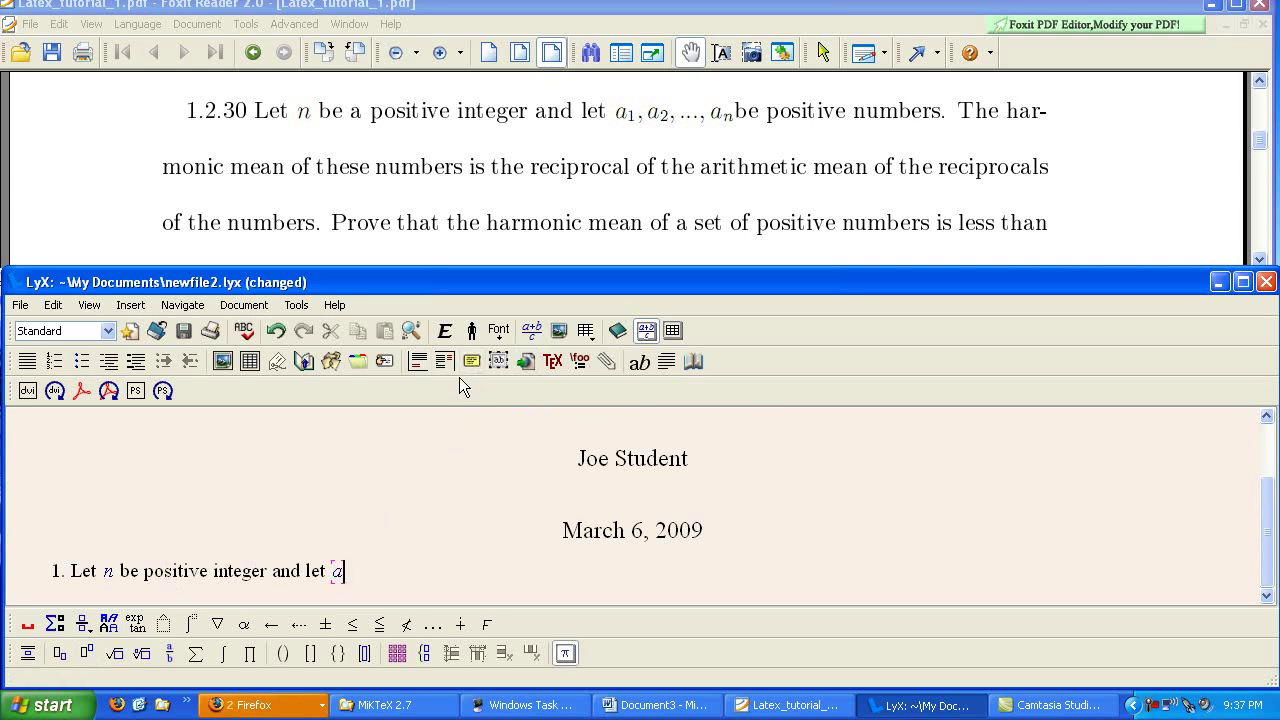
click(53, 654)
text(1)
key(Right)
text(,a)
click(59, 654)
text(2)
key(Right)
text(,)
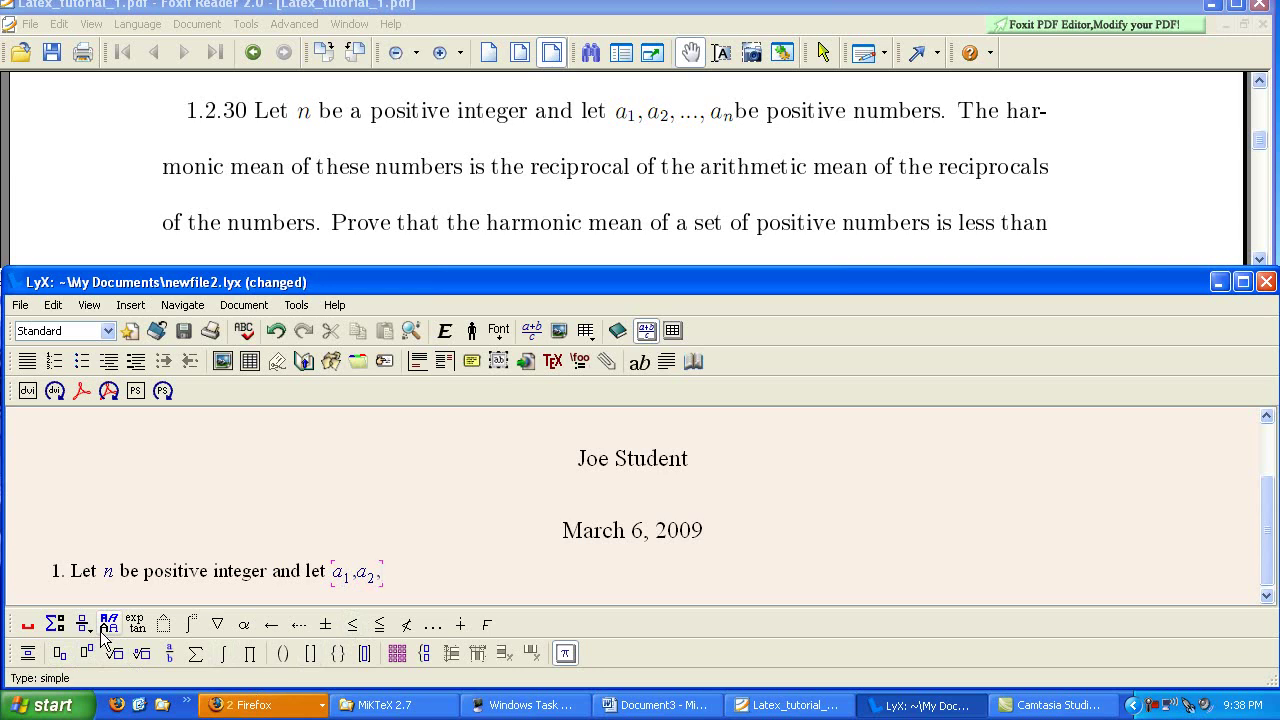
Add the ellipsis and aₙ to complete the list a₁, a₂, …, aₙ.
click(437, 624)
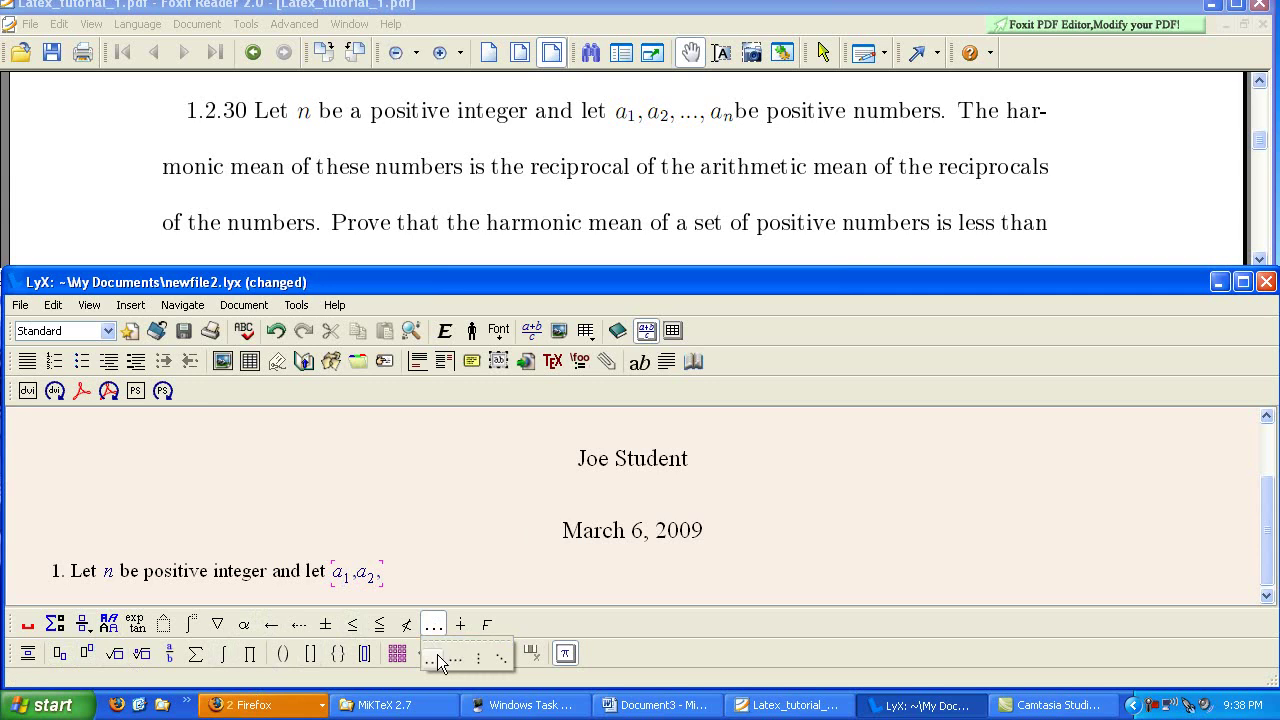
click(437, 654)
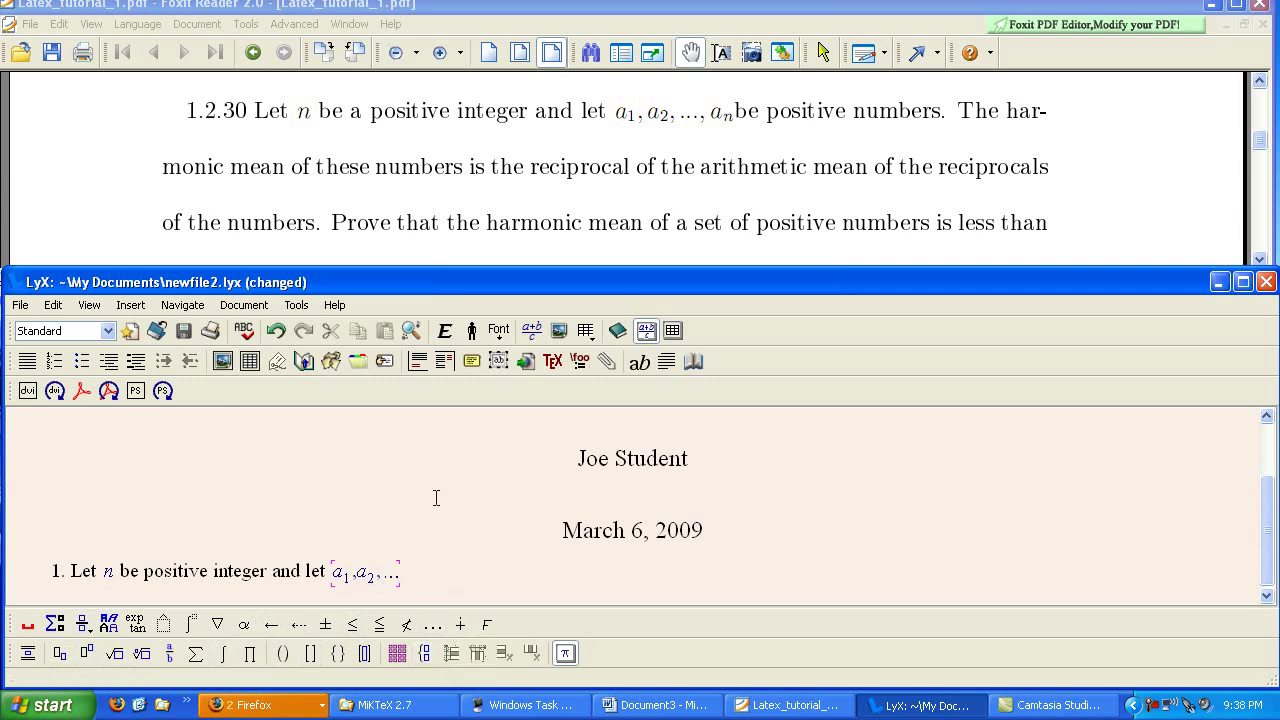
text(,a)
click(60, 653)
text(n)
key(Right)
scroll(410, 543, down, 1)
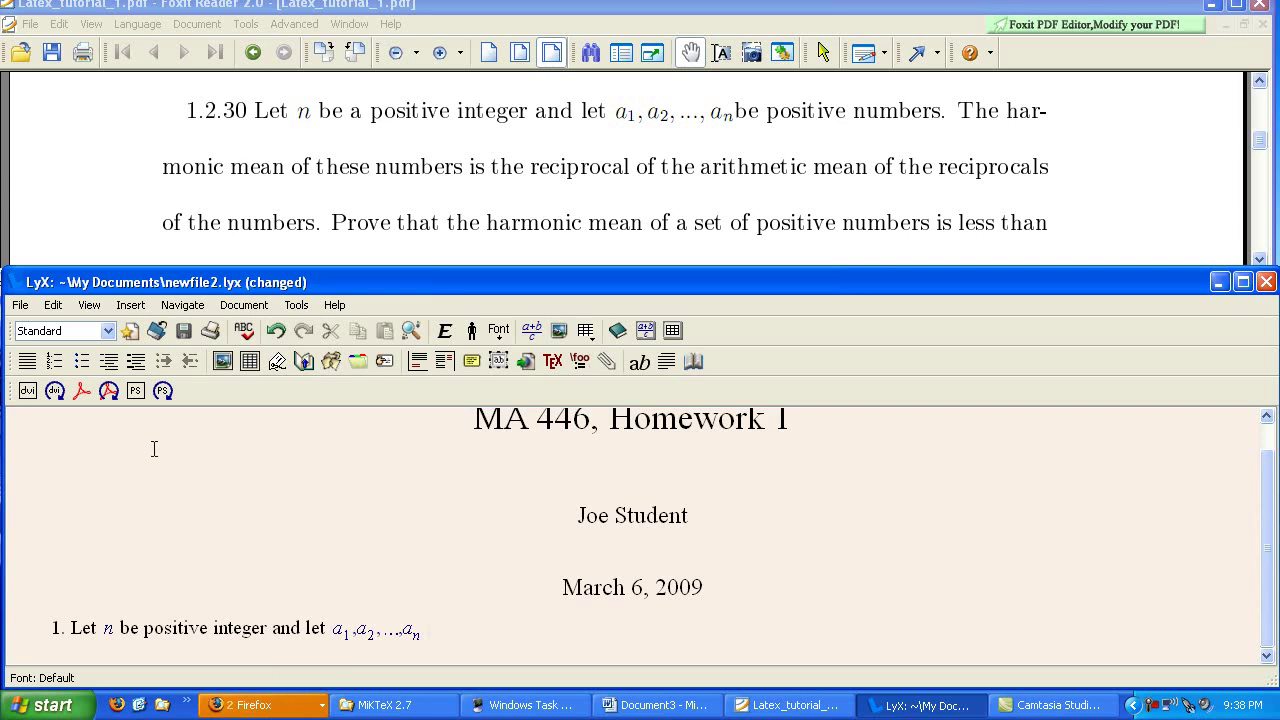
Set both the Math and Math Panels toolbars to always show under View > Toolbars.
click(88, 305)
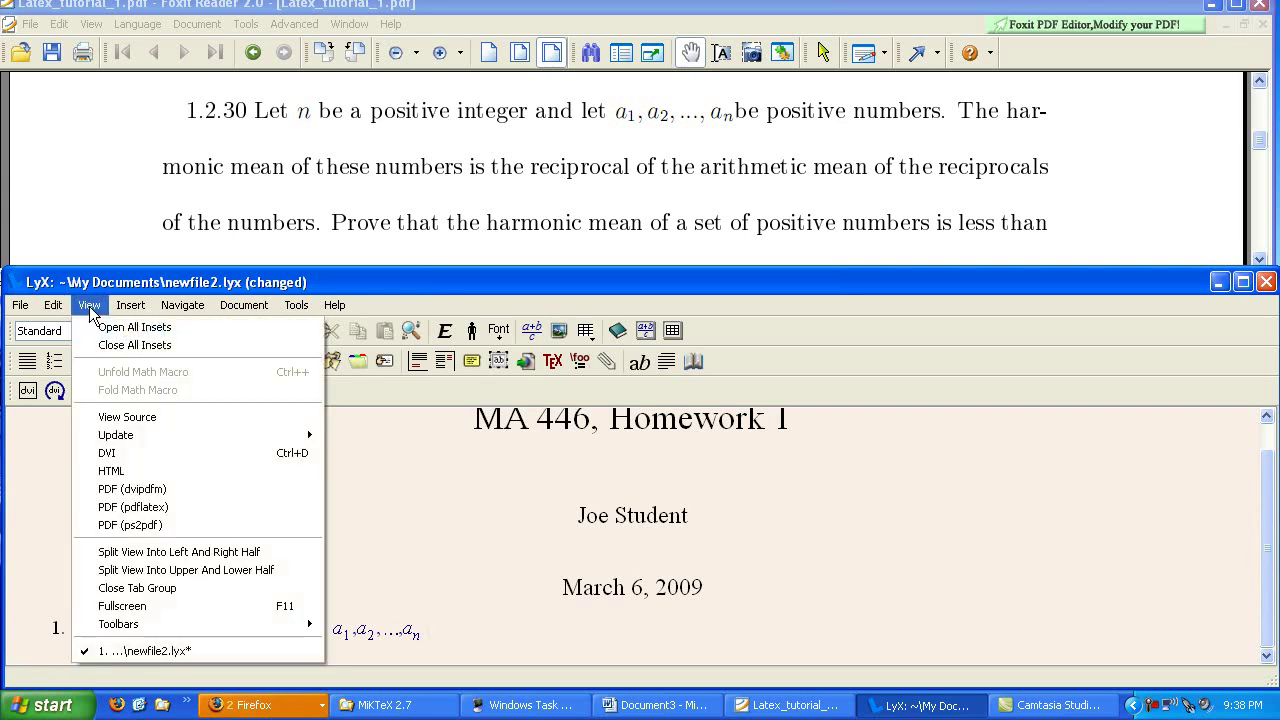
mouse_move(227, 625)
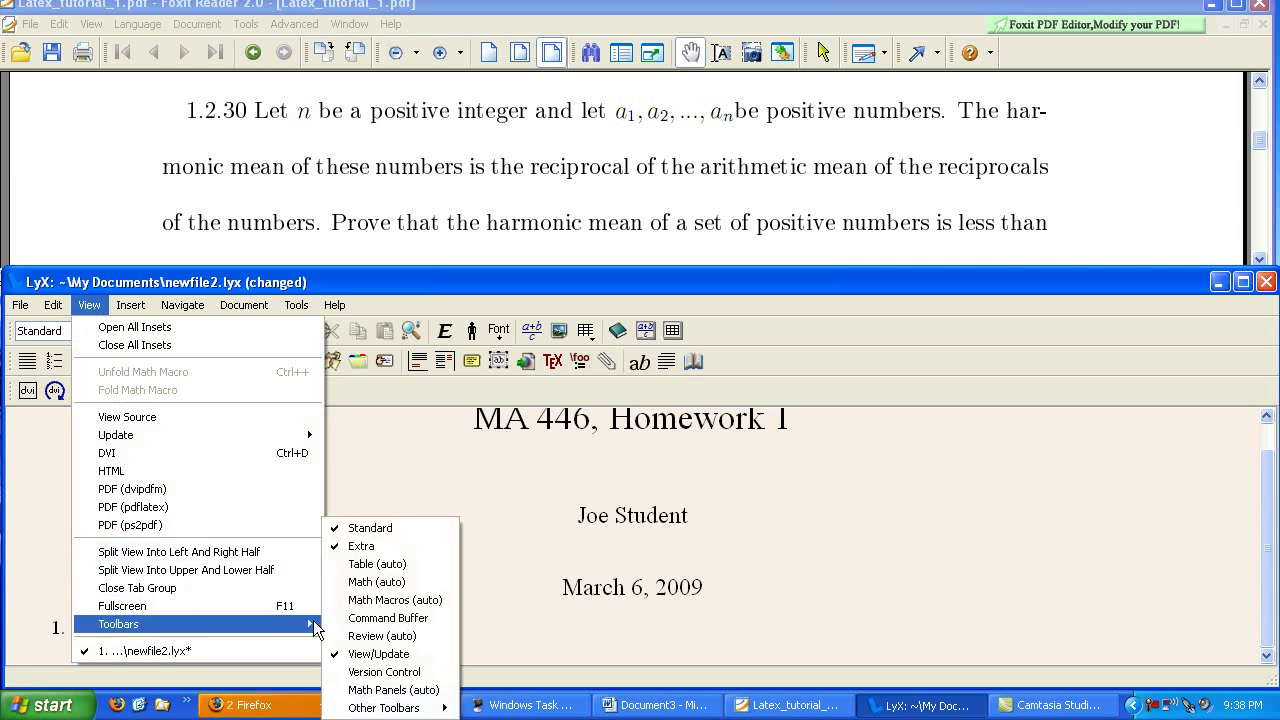
click(419, 582)
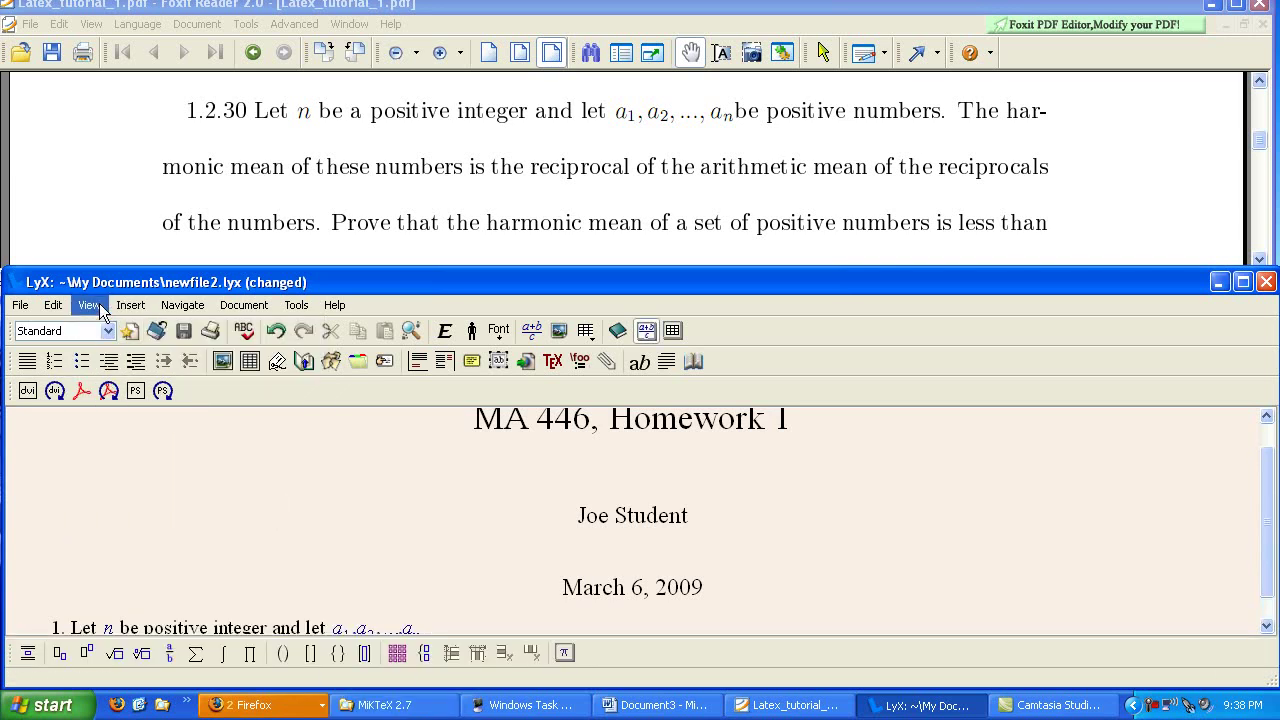
click(99, 304)
mouse_move(206, 625)
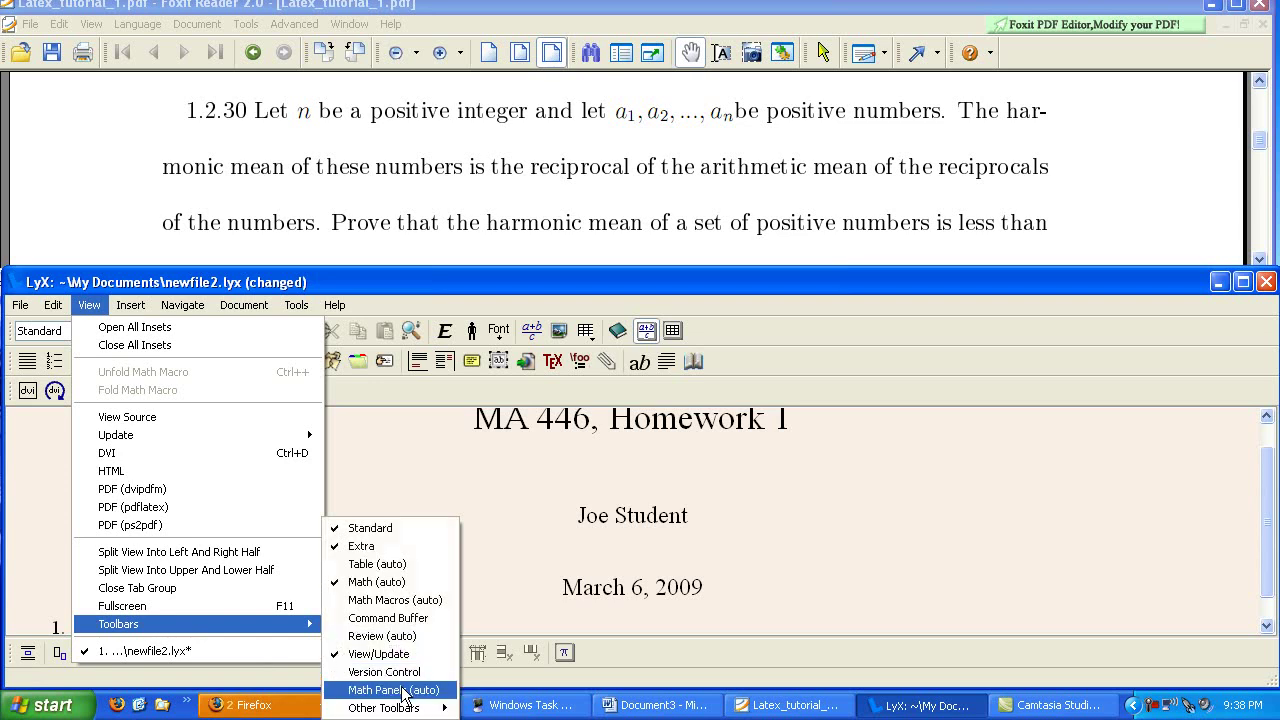
click(404, 690)
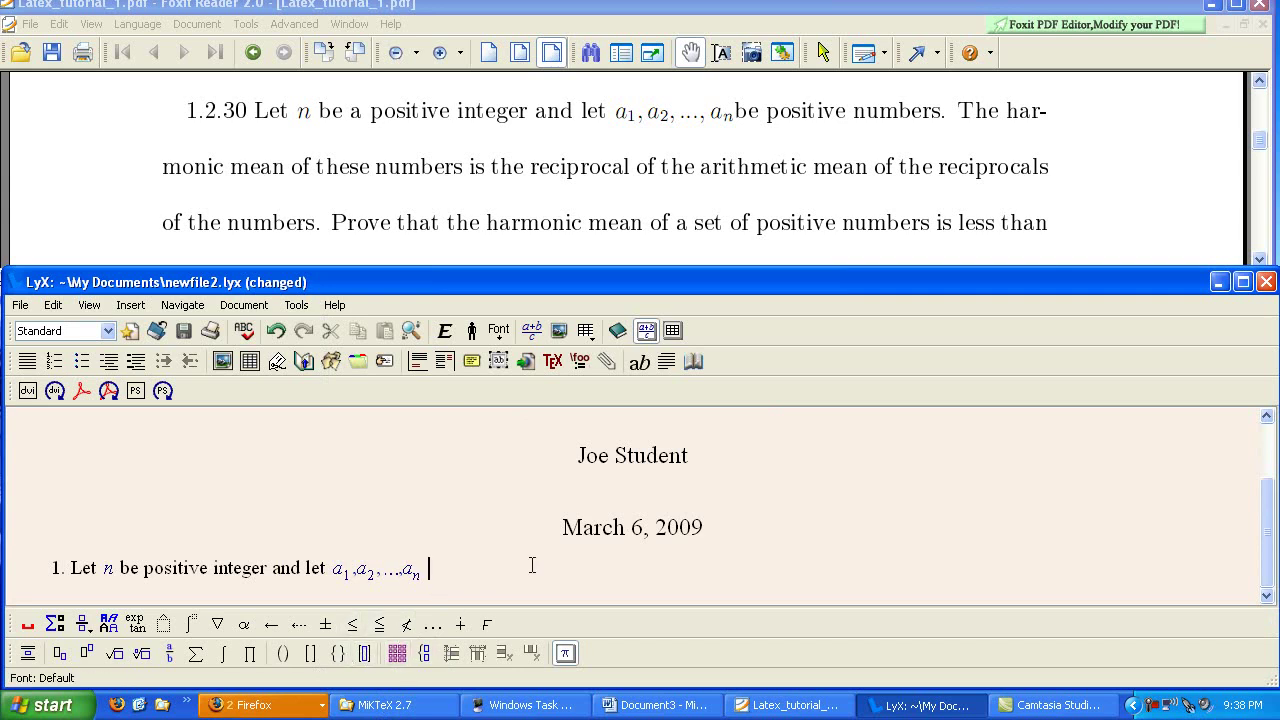
Finish with 'be positive numbers.', start a new paragraph, and scroll the PDF to its Proof.
text(be positive numbers.)
key(Return)
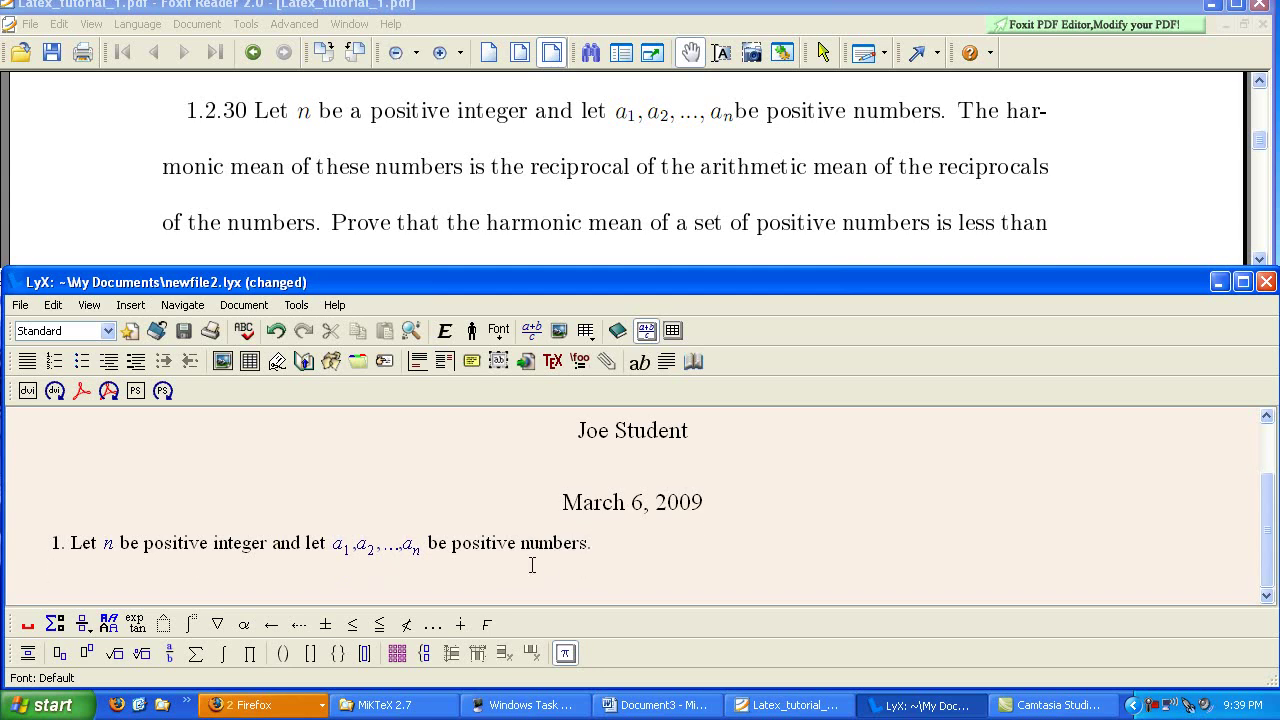
click(378, 180)
scroll(375, 185, down, 3)
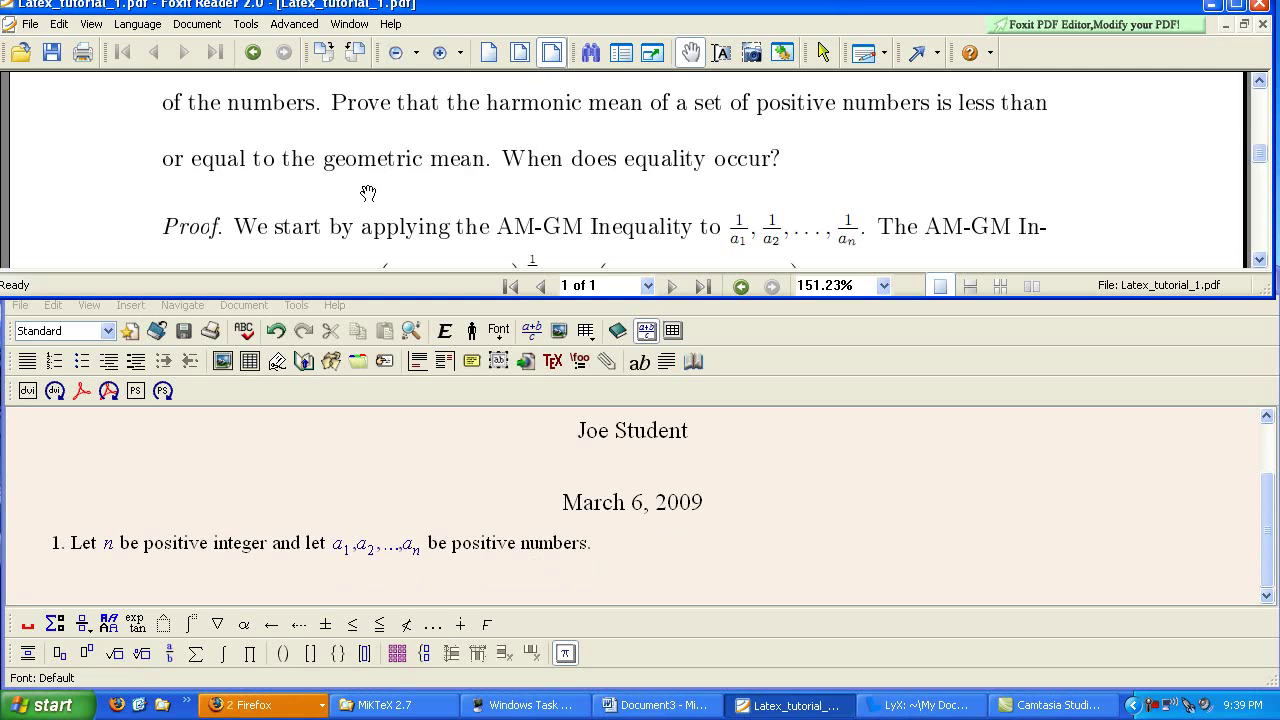
scroll(372, 188, down, 3)
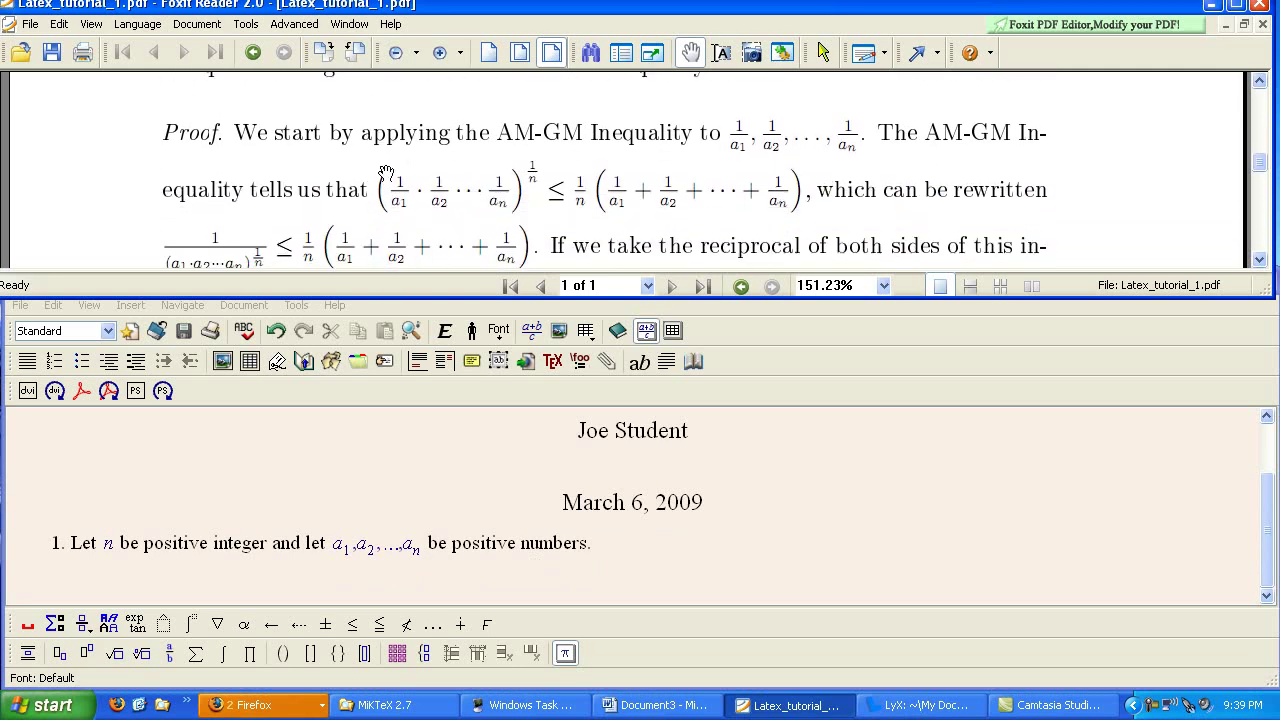
scroll(467, 190, down, 1)
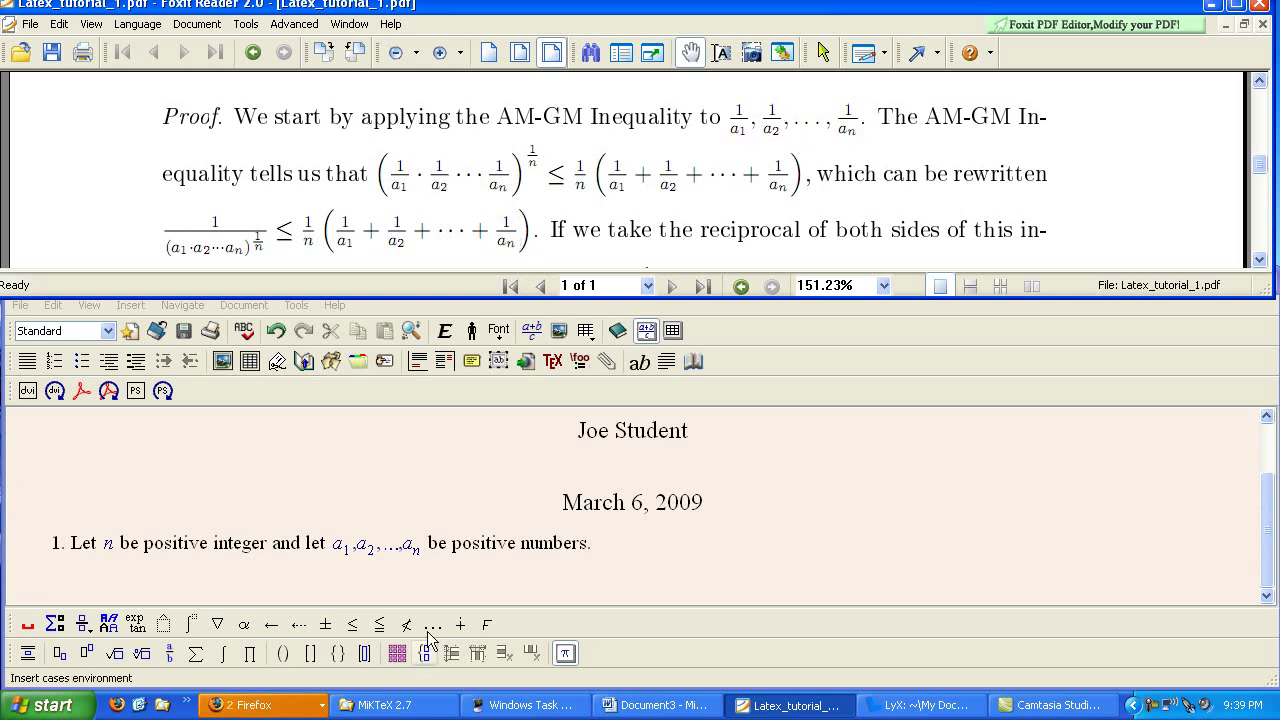
Type 'We start by applying the AM-GM Inequality to' and add an inline standard fraction.
click(179, 573)
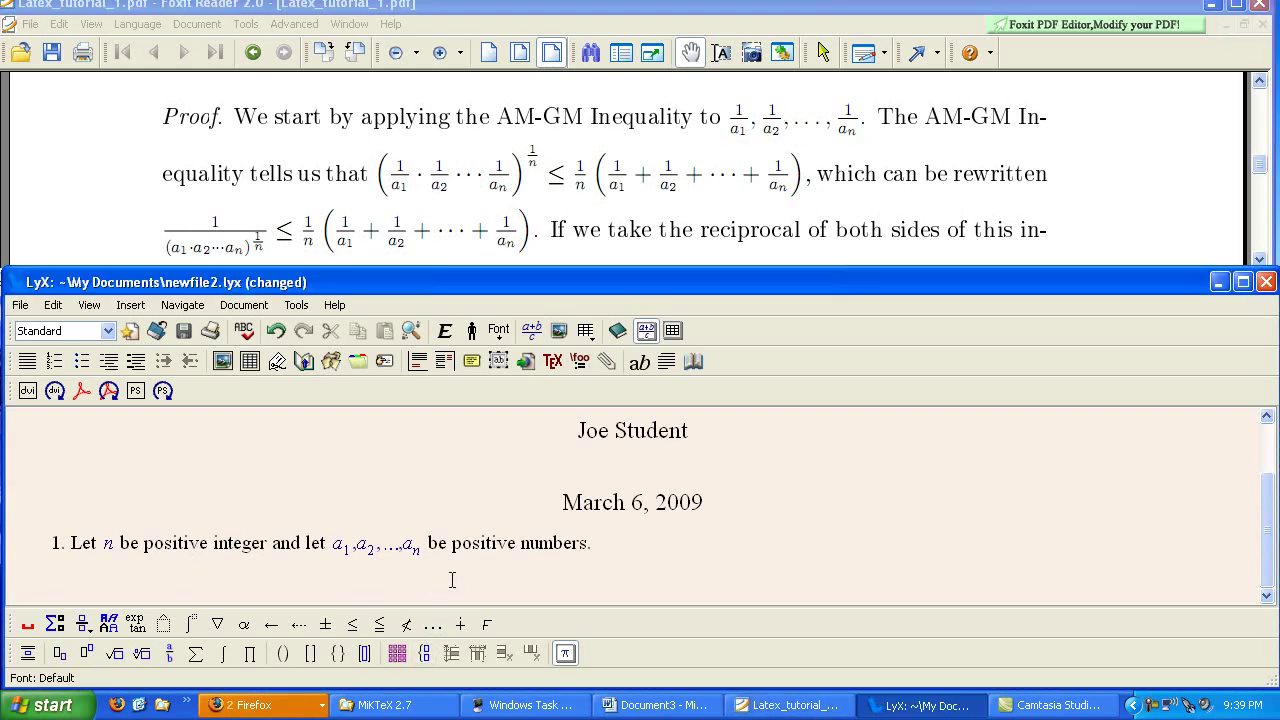
text(We start by app)
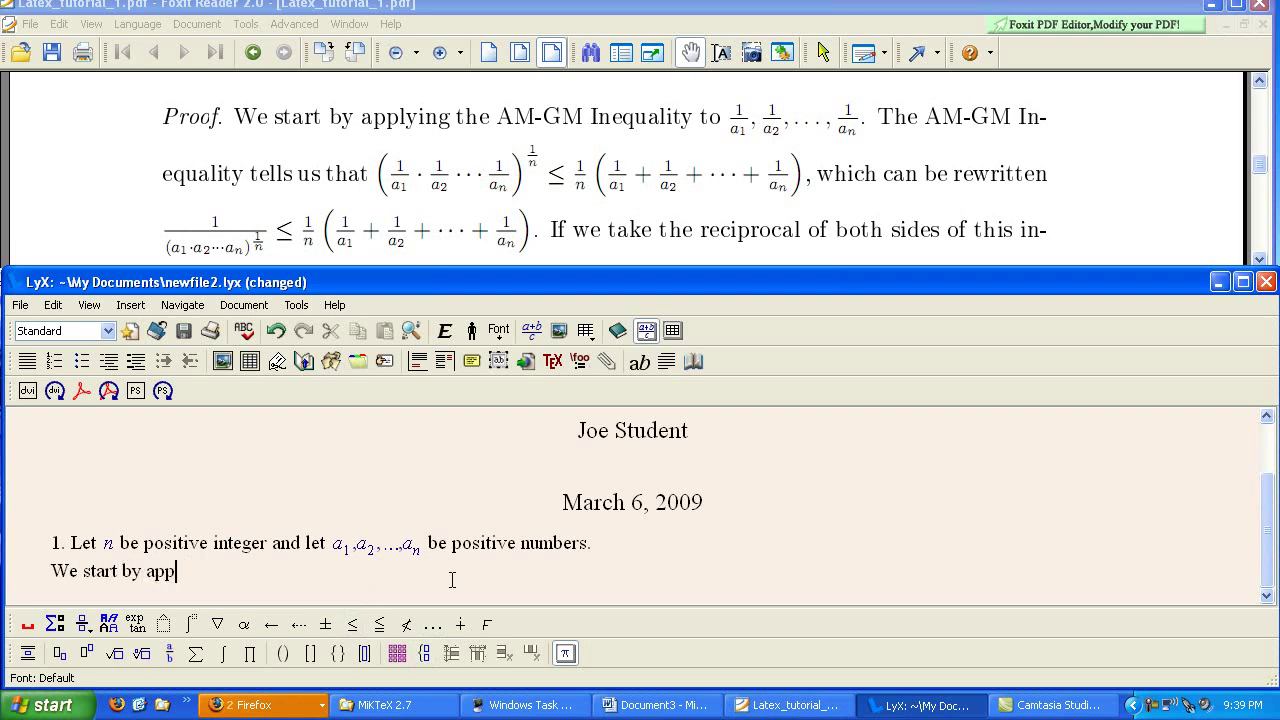
text(lying the AM-GM Inequa)
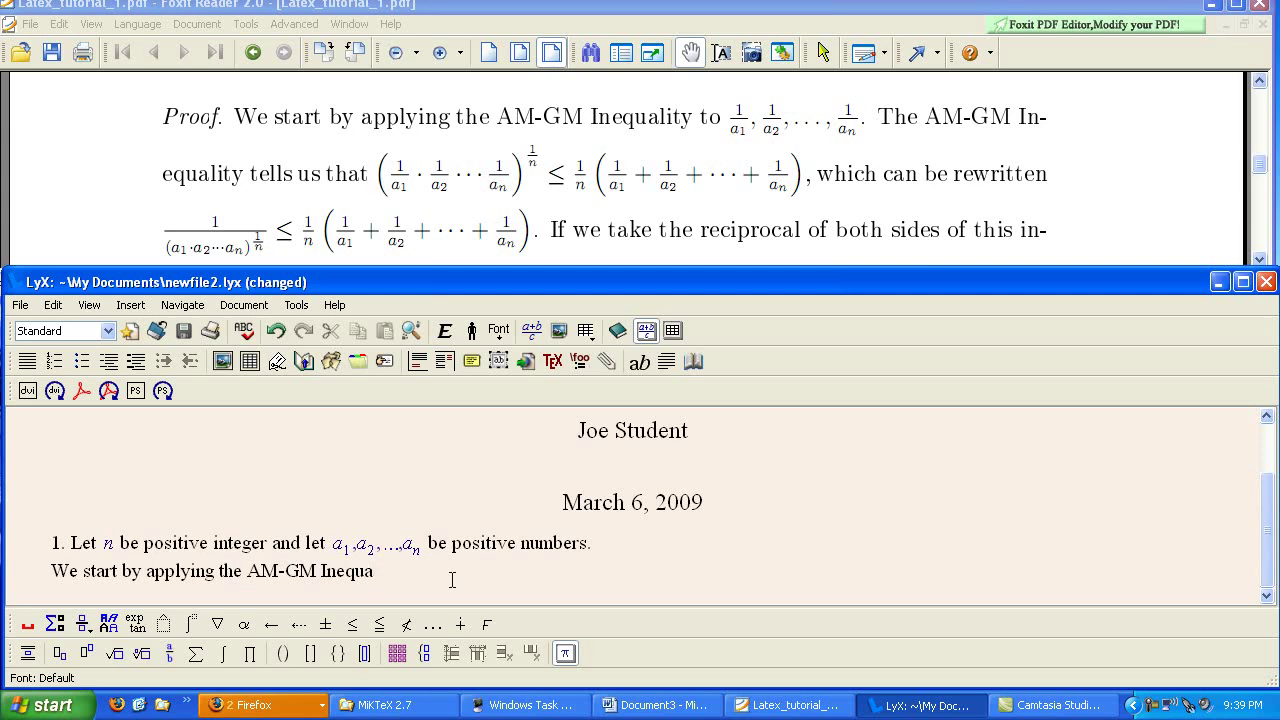
text(lity to)
key(ctrl+m)
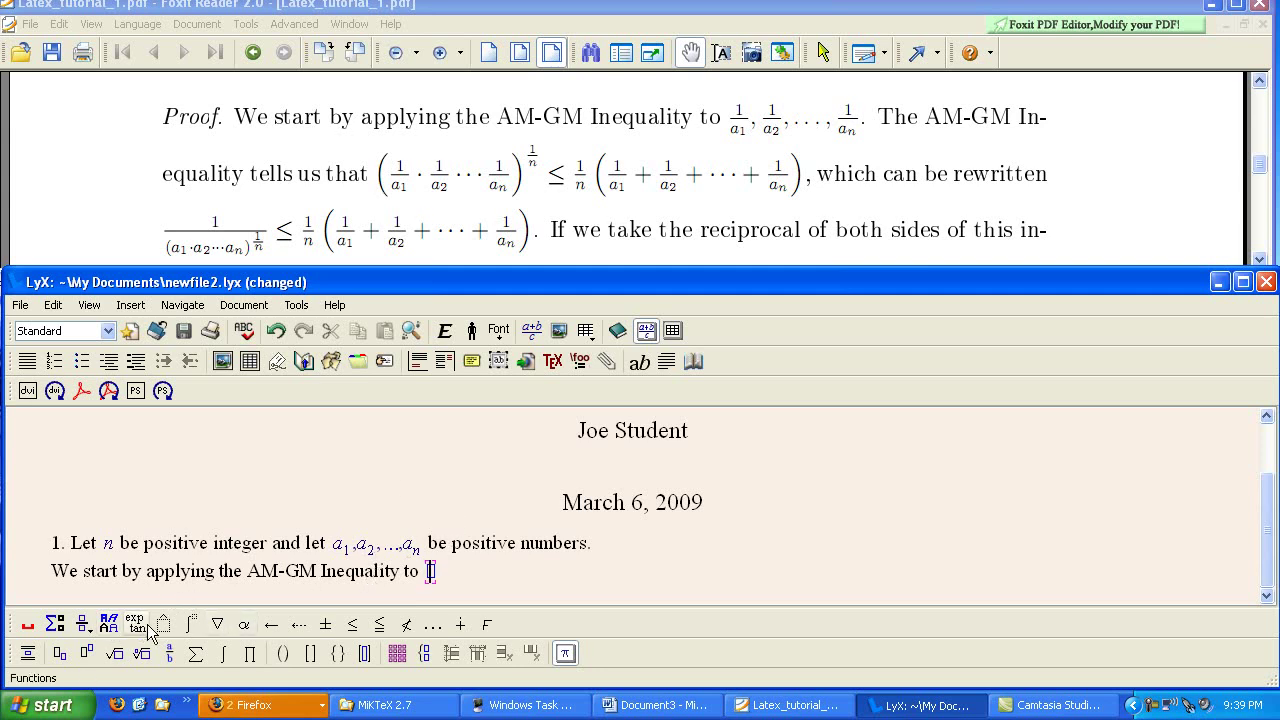
click(83, 623)
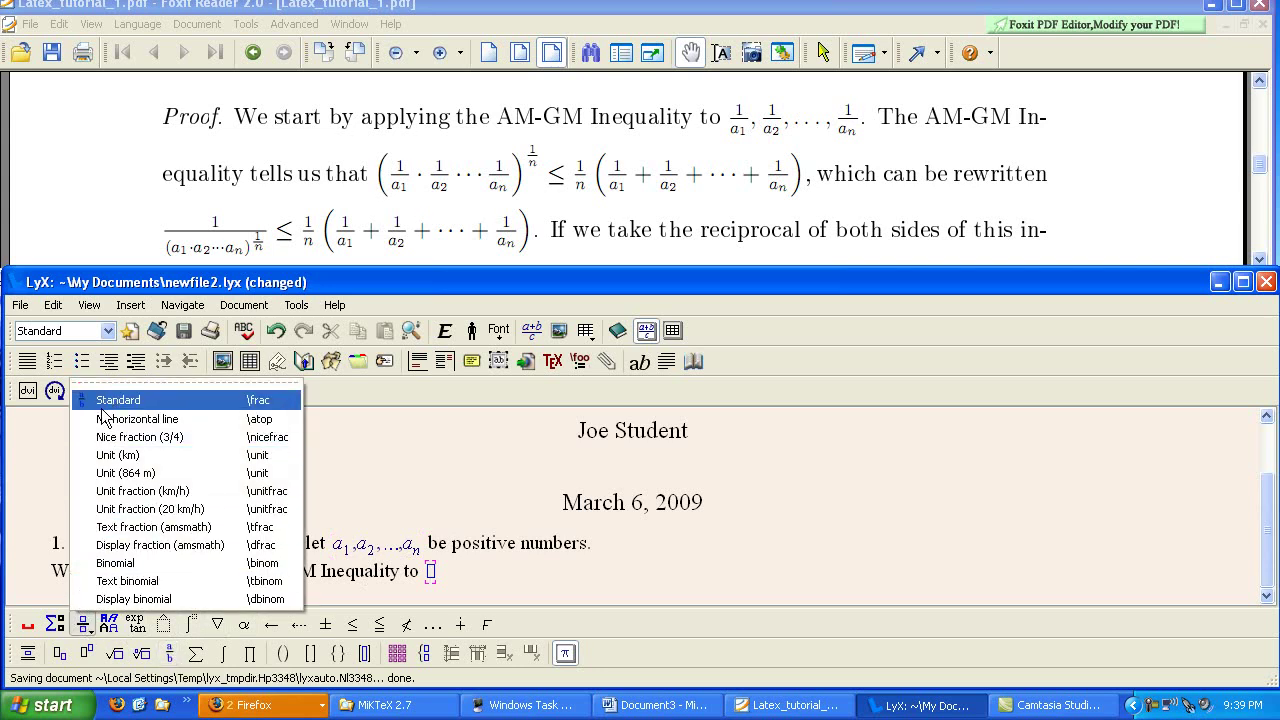
click(167, 662)
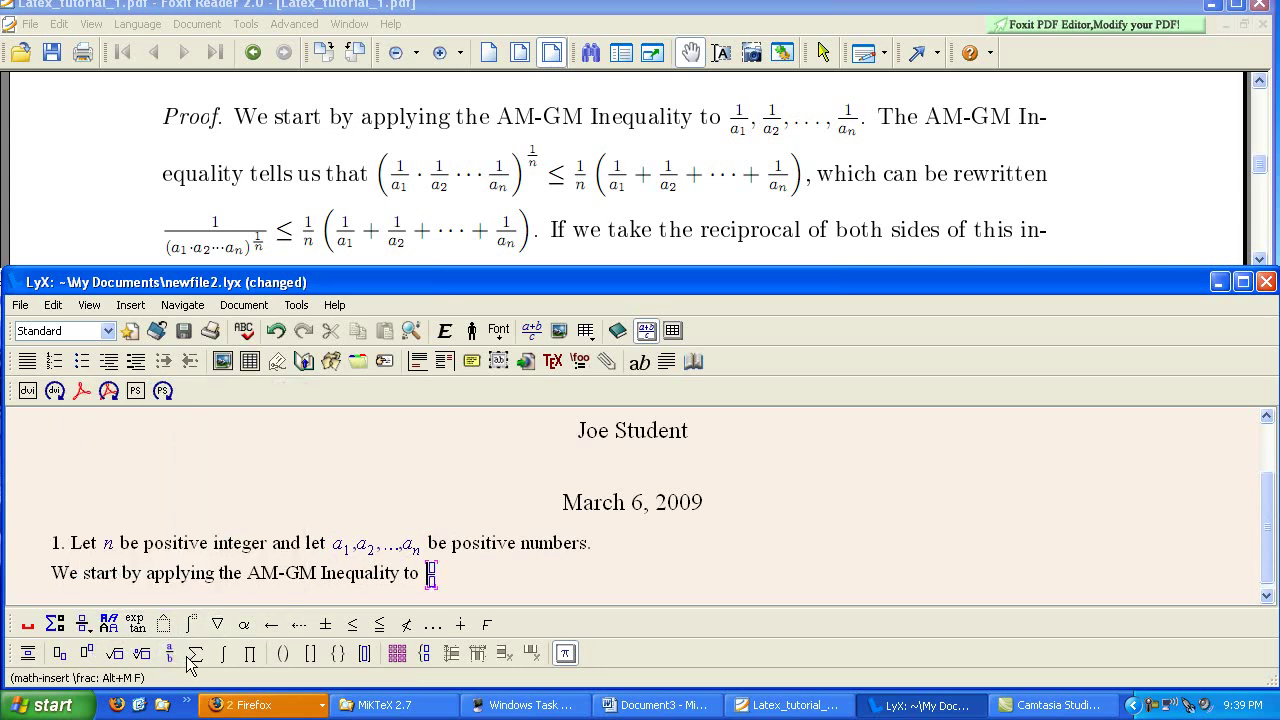